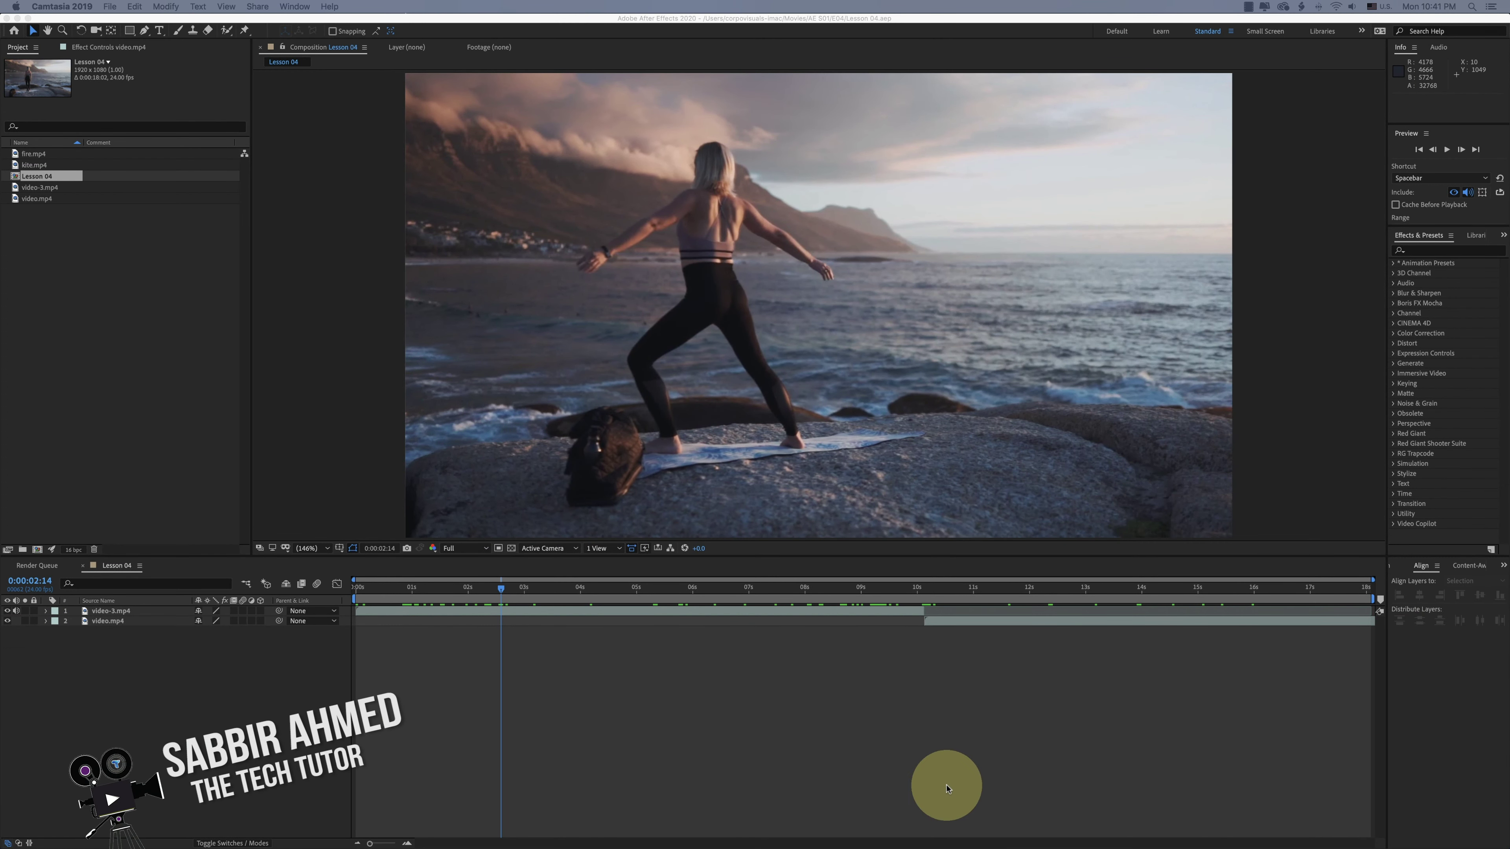
Bring After Effects to the front and select the Rectangle tool.
{"action": "left_click", "coordinate": [838, 772]}
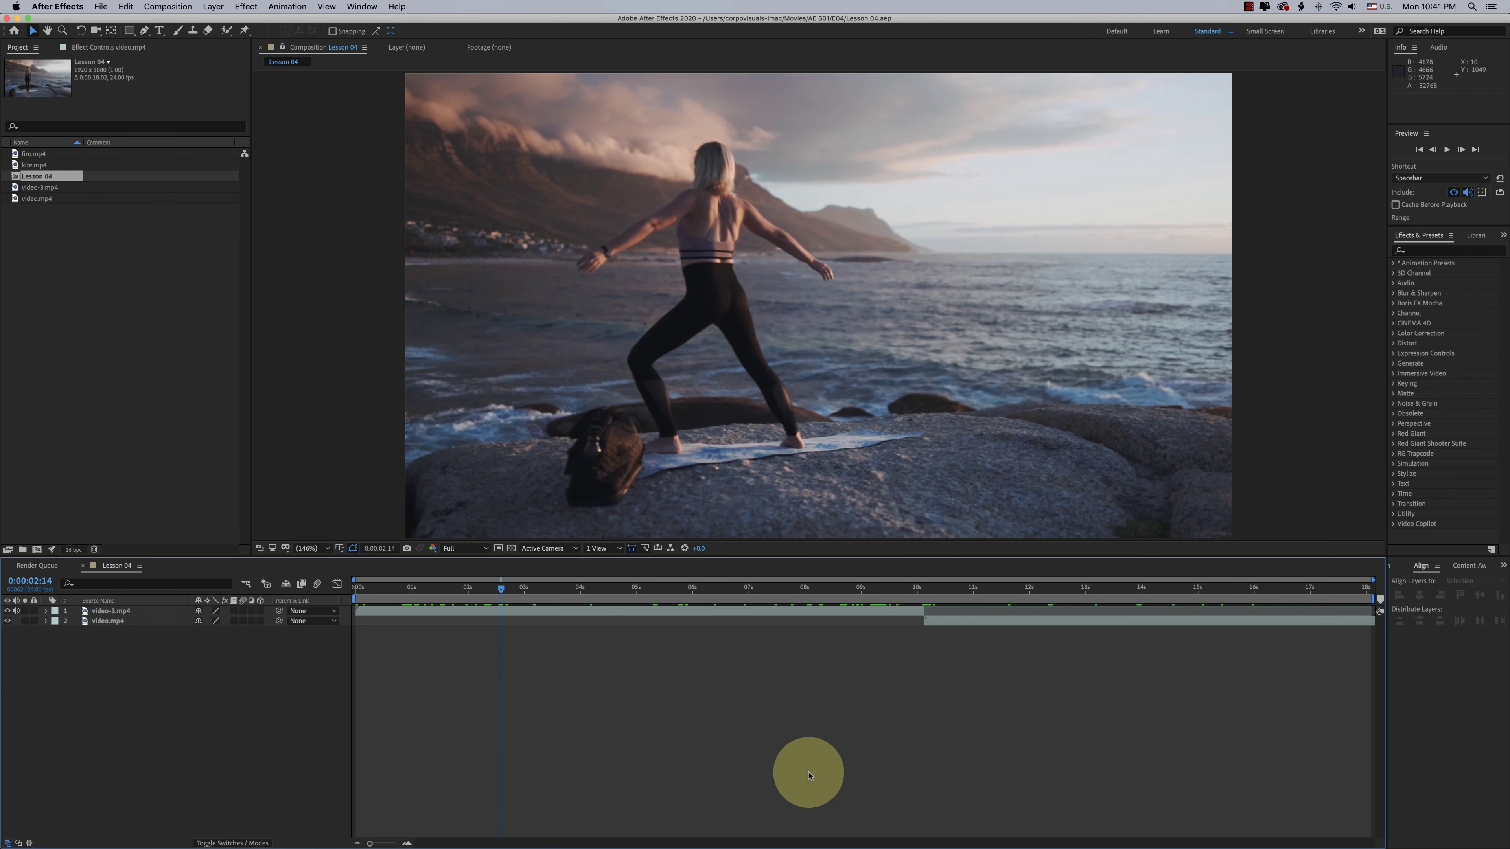
{"action": "right_click", "coordinate": [291, 705]}
{"action": "left_click", "coordinate": [179, 3]}
{"action": "left_click", "coordinate": [129, 31]}
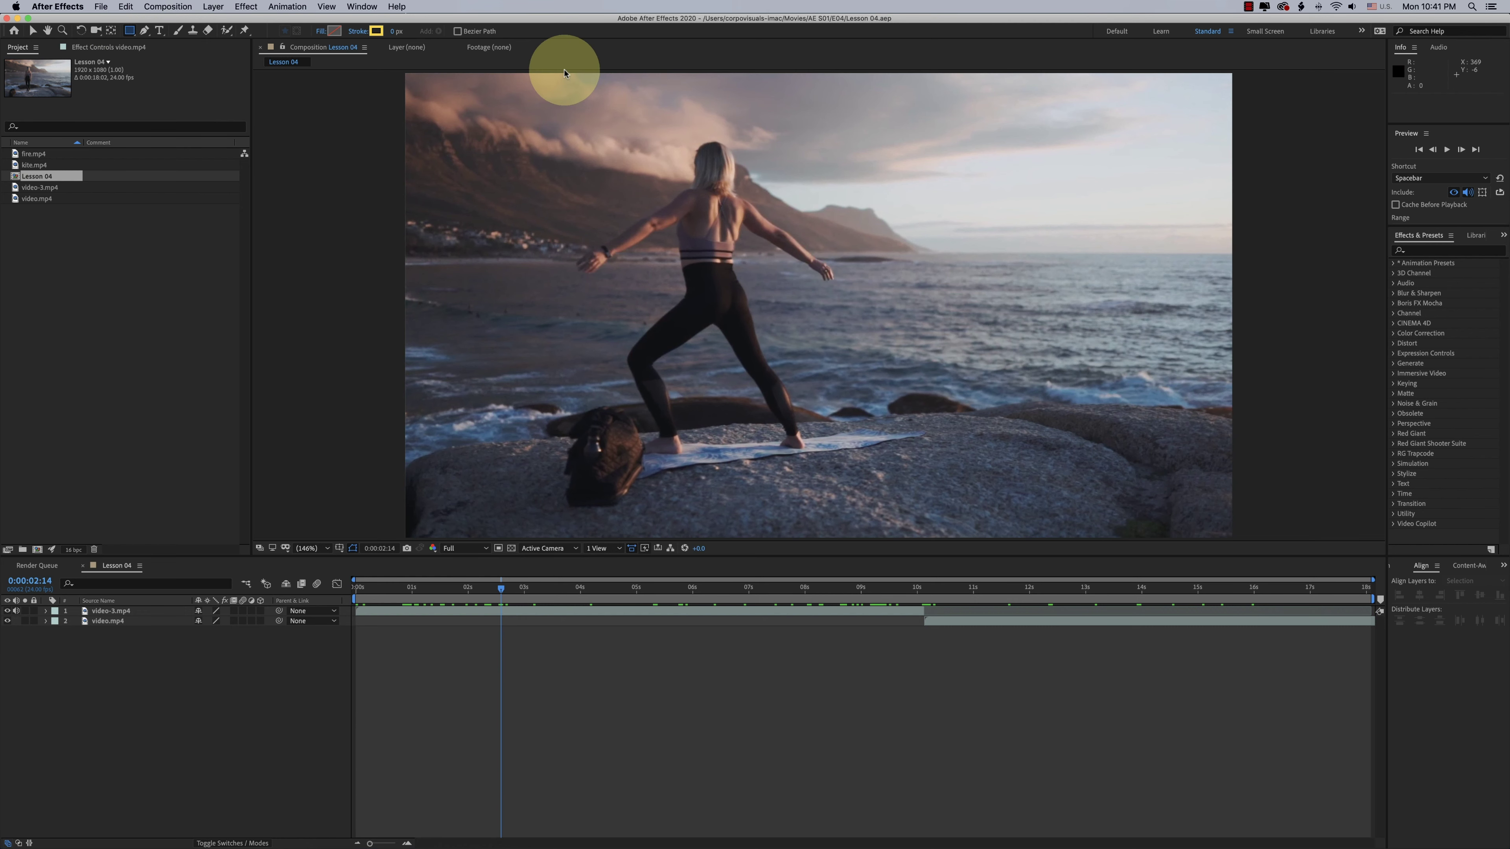
Draw a tall rectangle over the yoga woman and give it a yellow fill.
{"action": "left_click_drag", "start_coordinate": [560, 87], "coordinate": [851, 517]}
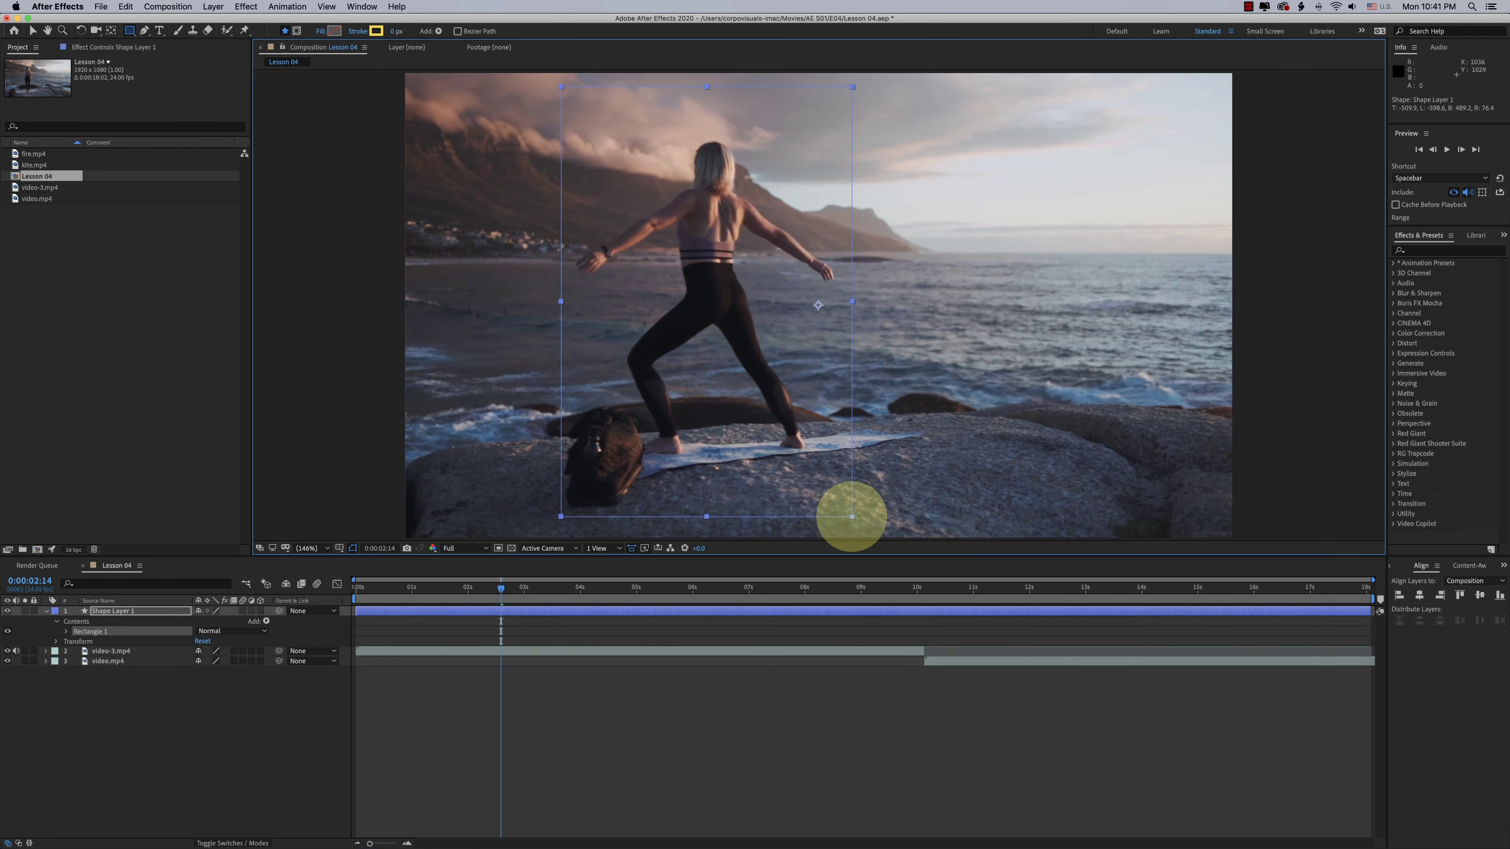
{"action": "left_click", "coordinate": [335, 30]}
{"action": "left_click", "coordinate": [1122, 354]}
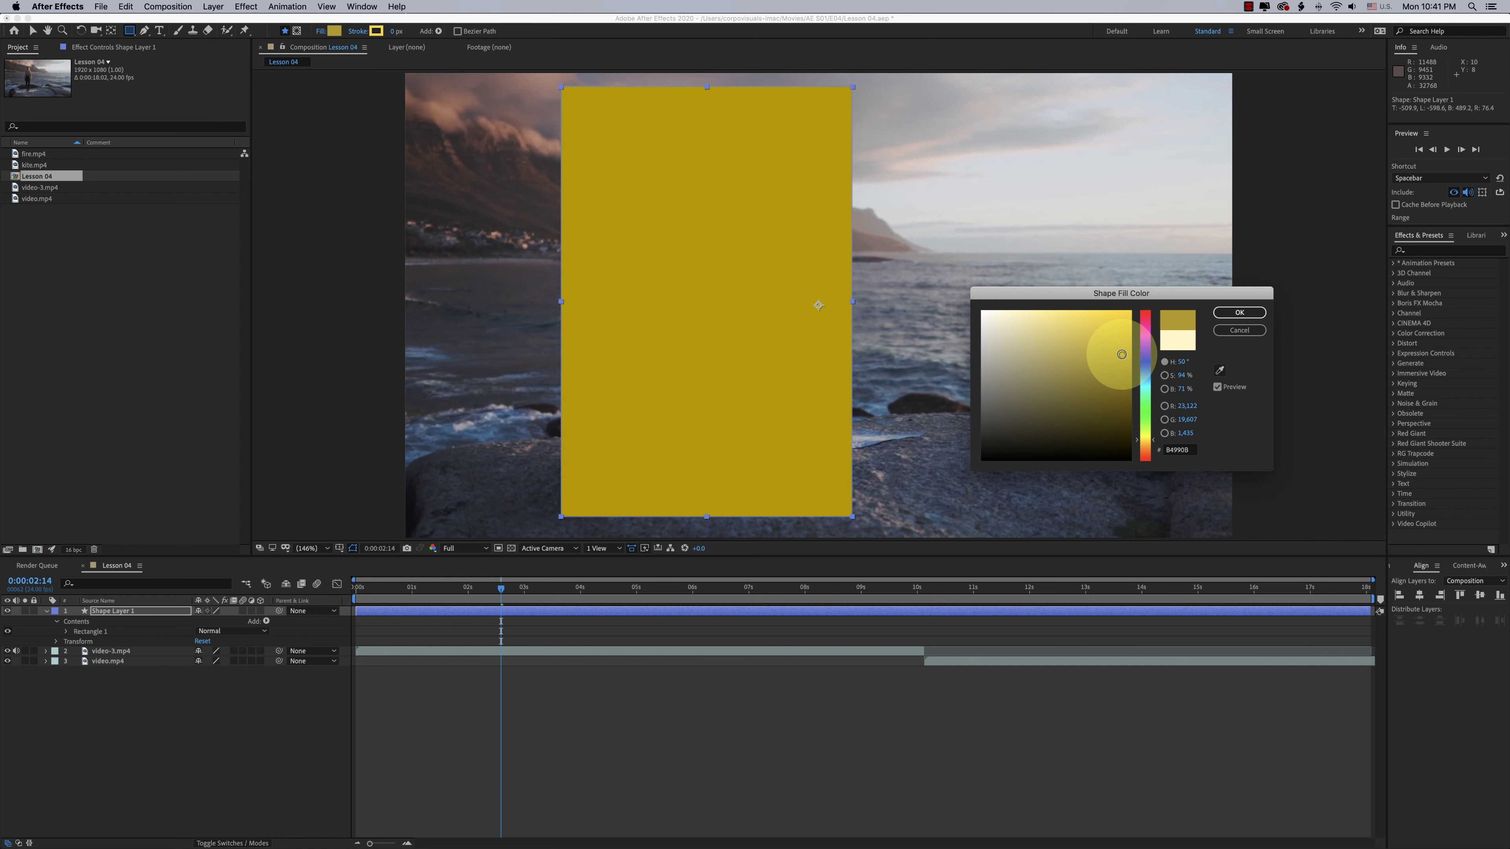
{"action": "left_click", "coordinate": [1240, 312]}
Rename the new shape layer to 'mask'.
{"action": "right_click", "coordinate": [132, 612]}
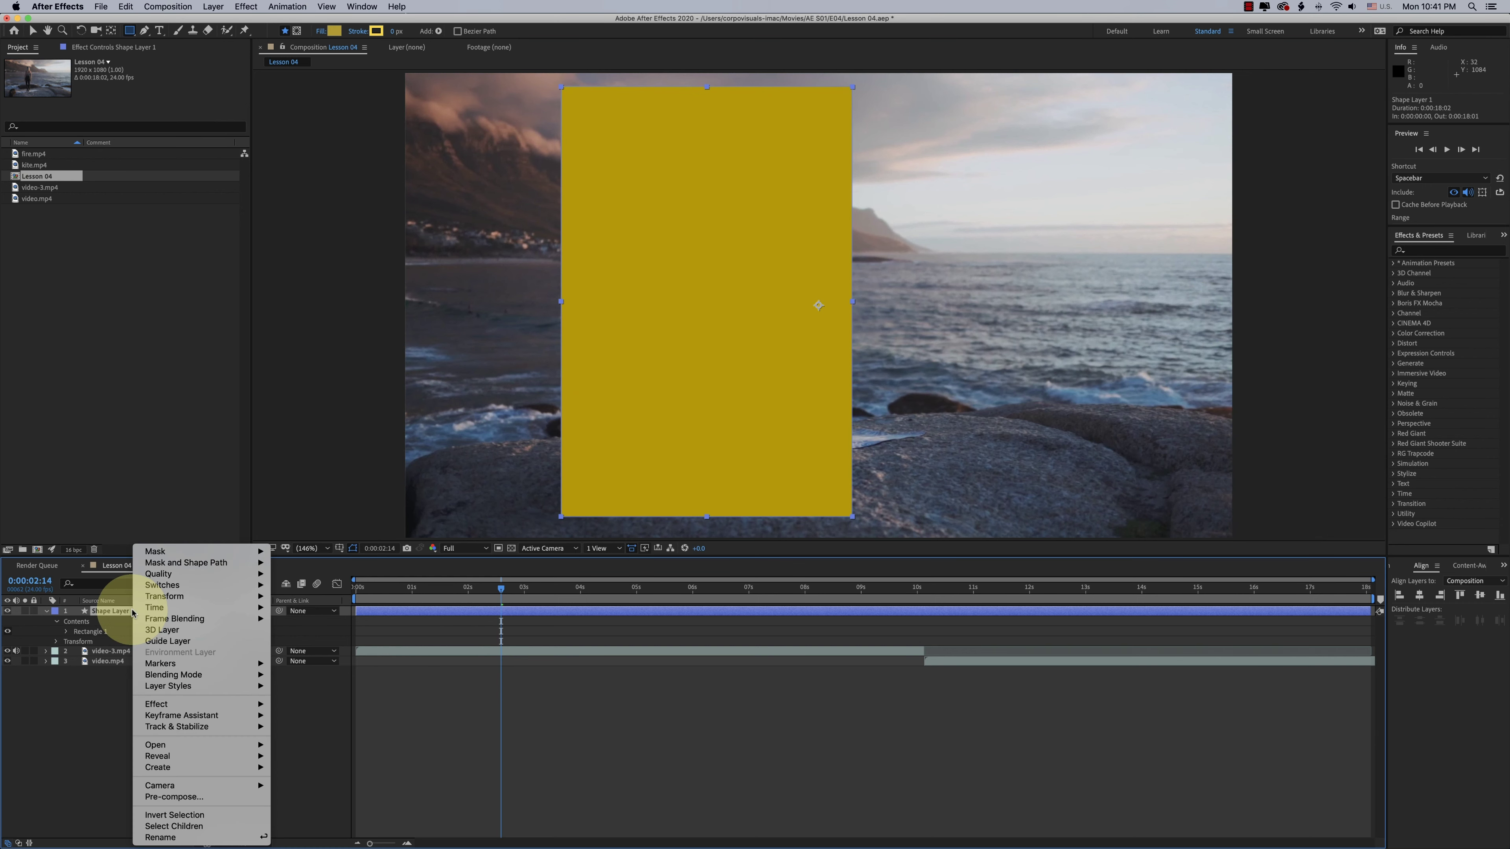
{"action": "left_click", "coordinate": [175, 839]}
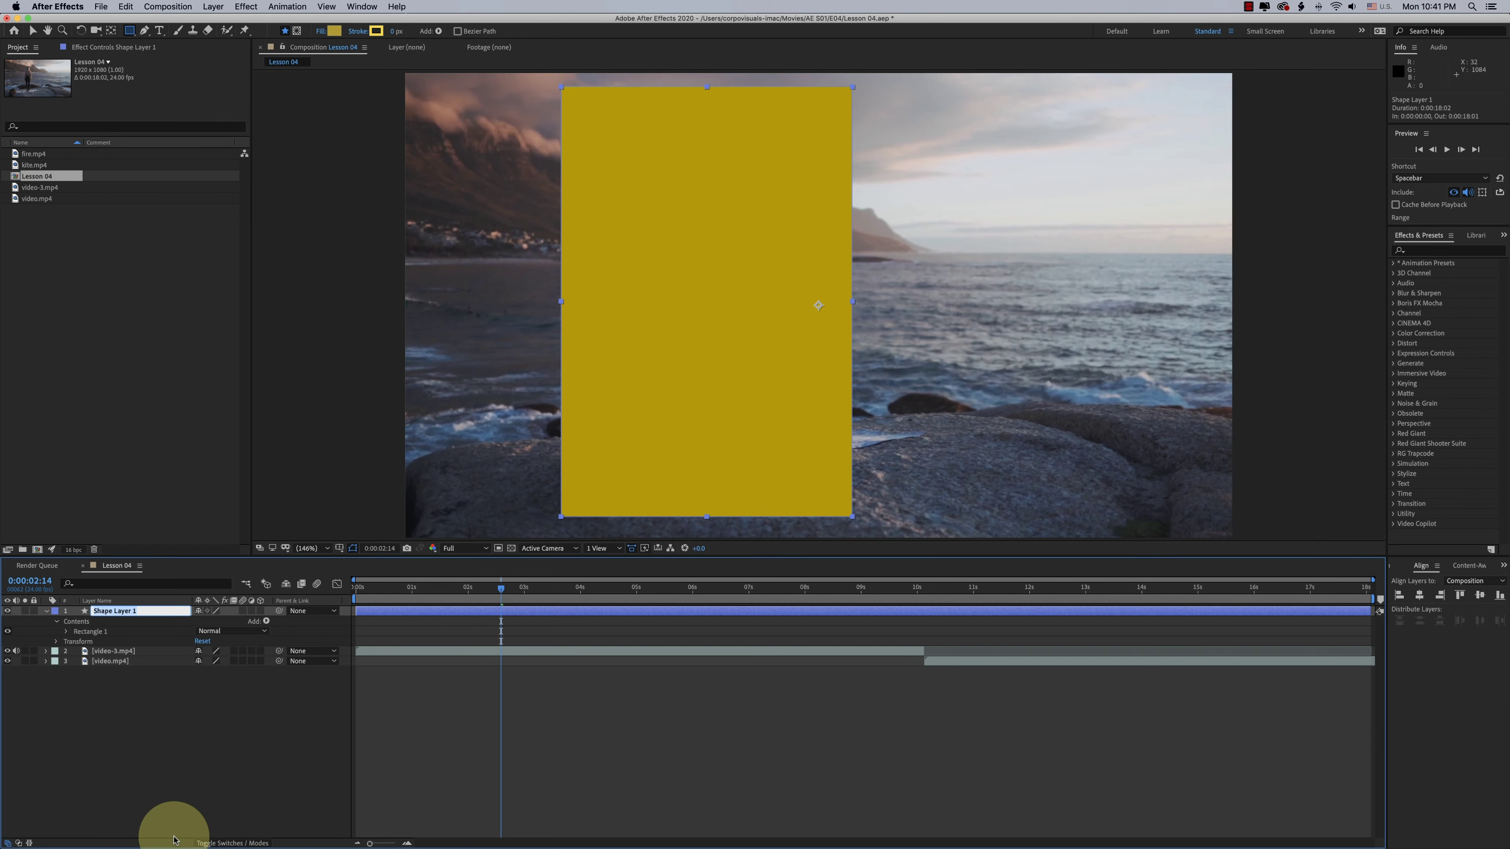
{"action": "type", "text": "mask"}
{"action": "key", "text": "Return"}
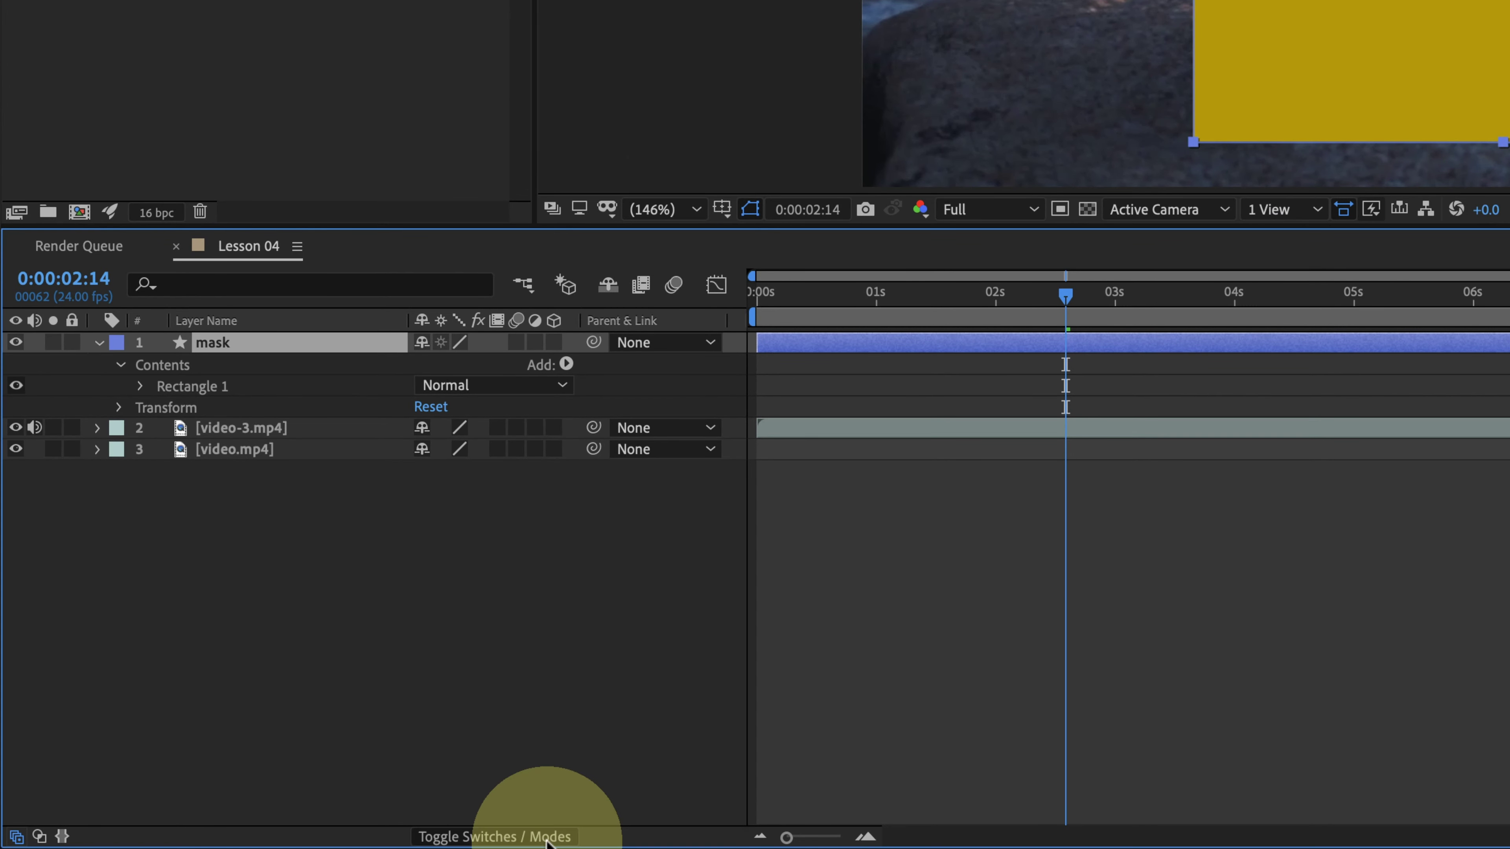
Show the Modes columns and set video-3.mp4's track matte to Alpha Matte "mask".
{"action": "left_click", "coordinate": [499, 837]}
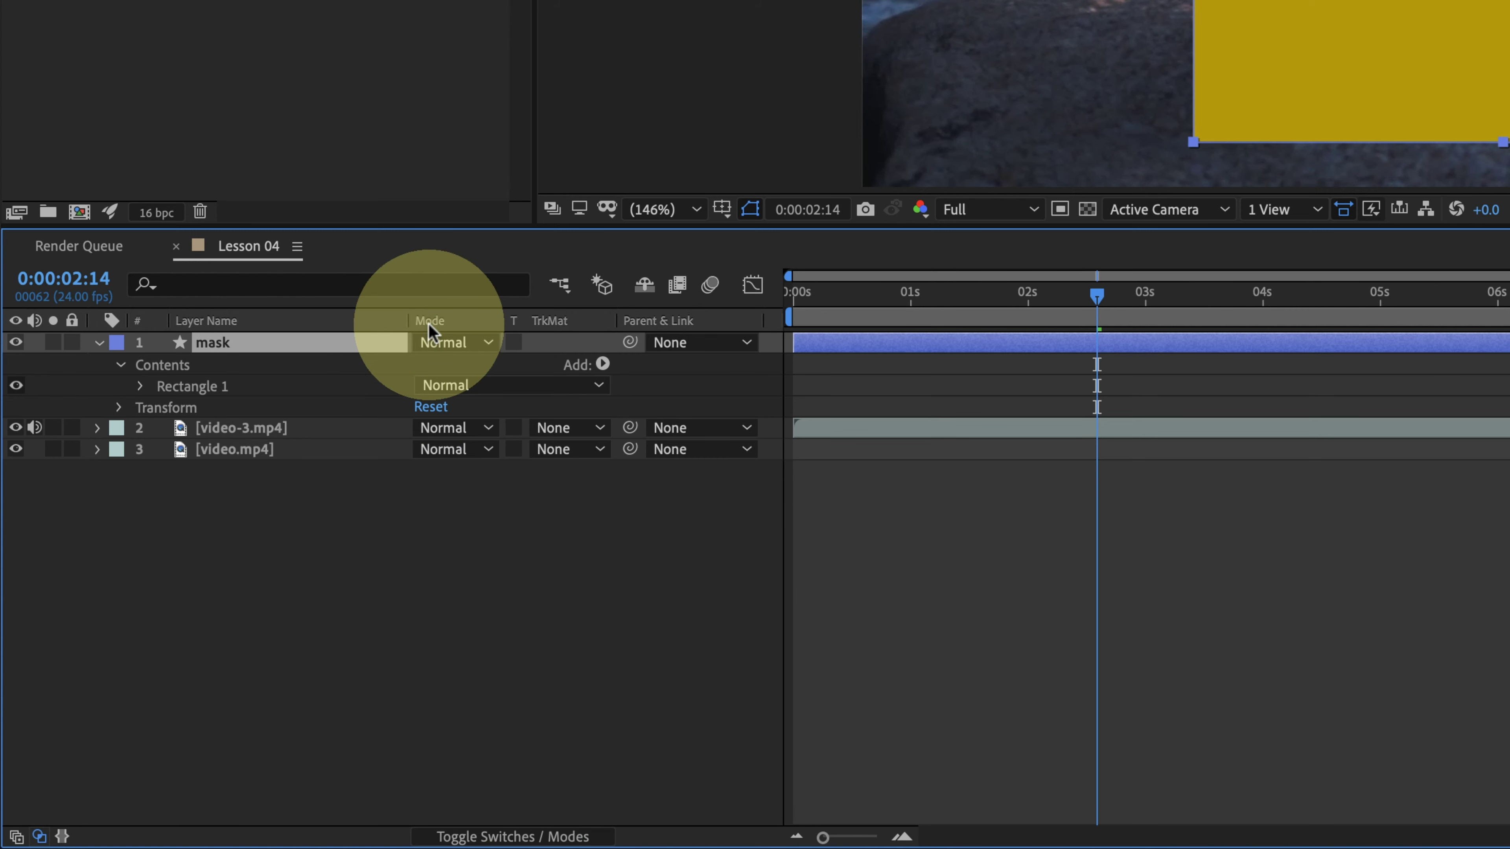
{"action": "left_click", "coordinate": [253, 434]}
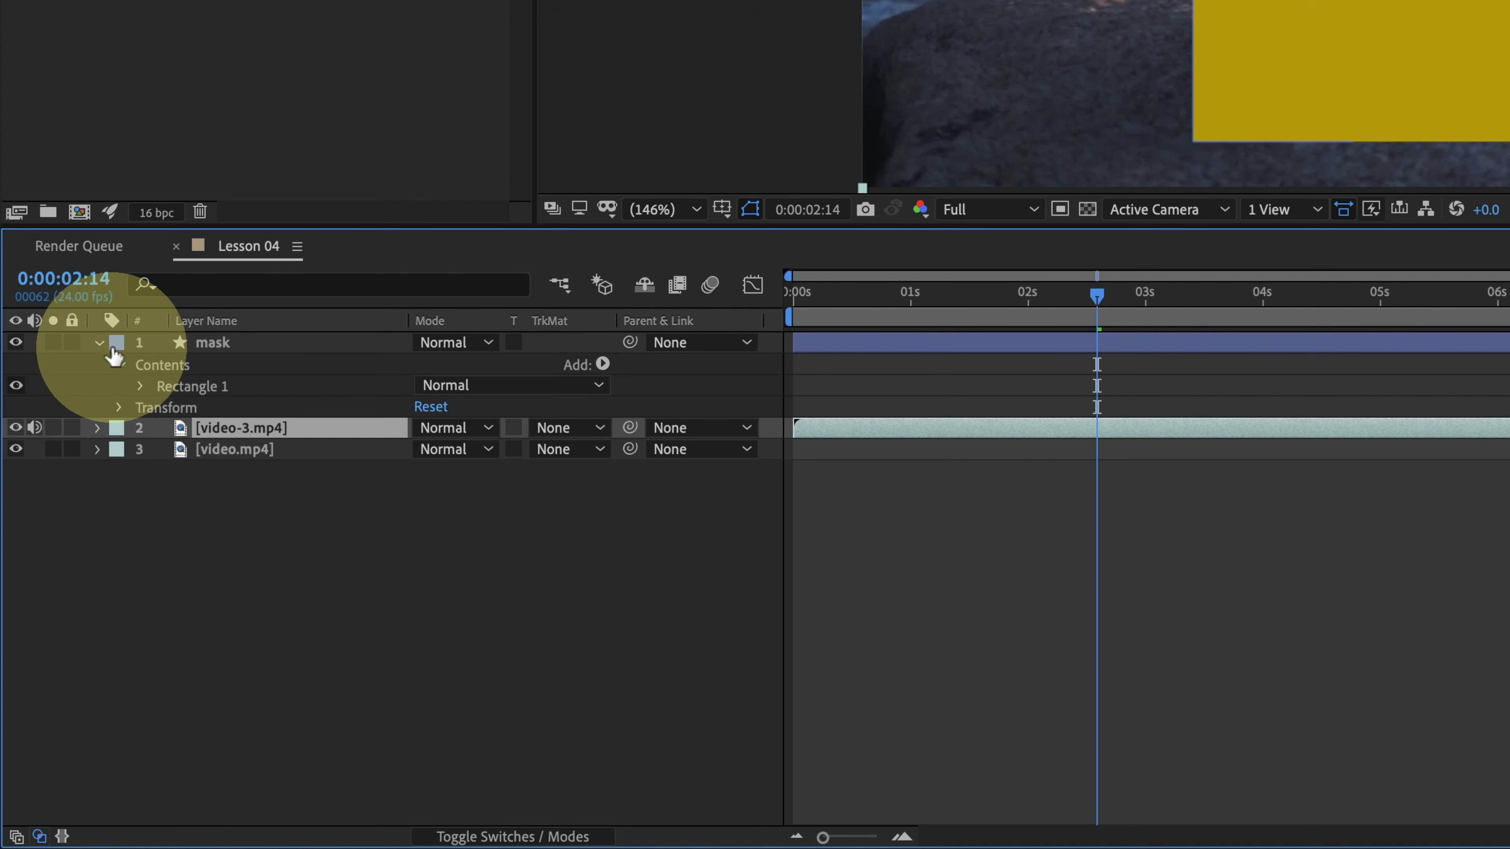
{"action": "left_click", "coordinate": [99, 343]}
{"action": "left_click", "coordinate": [250, 345]}
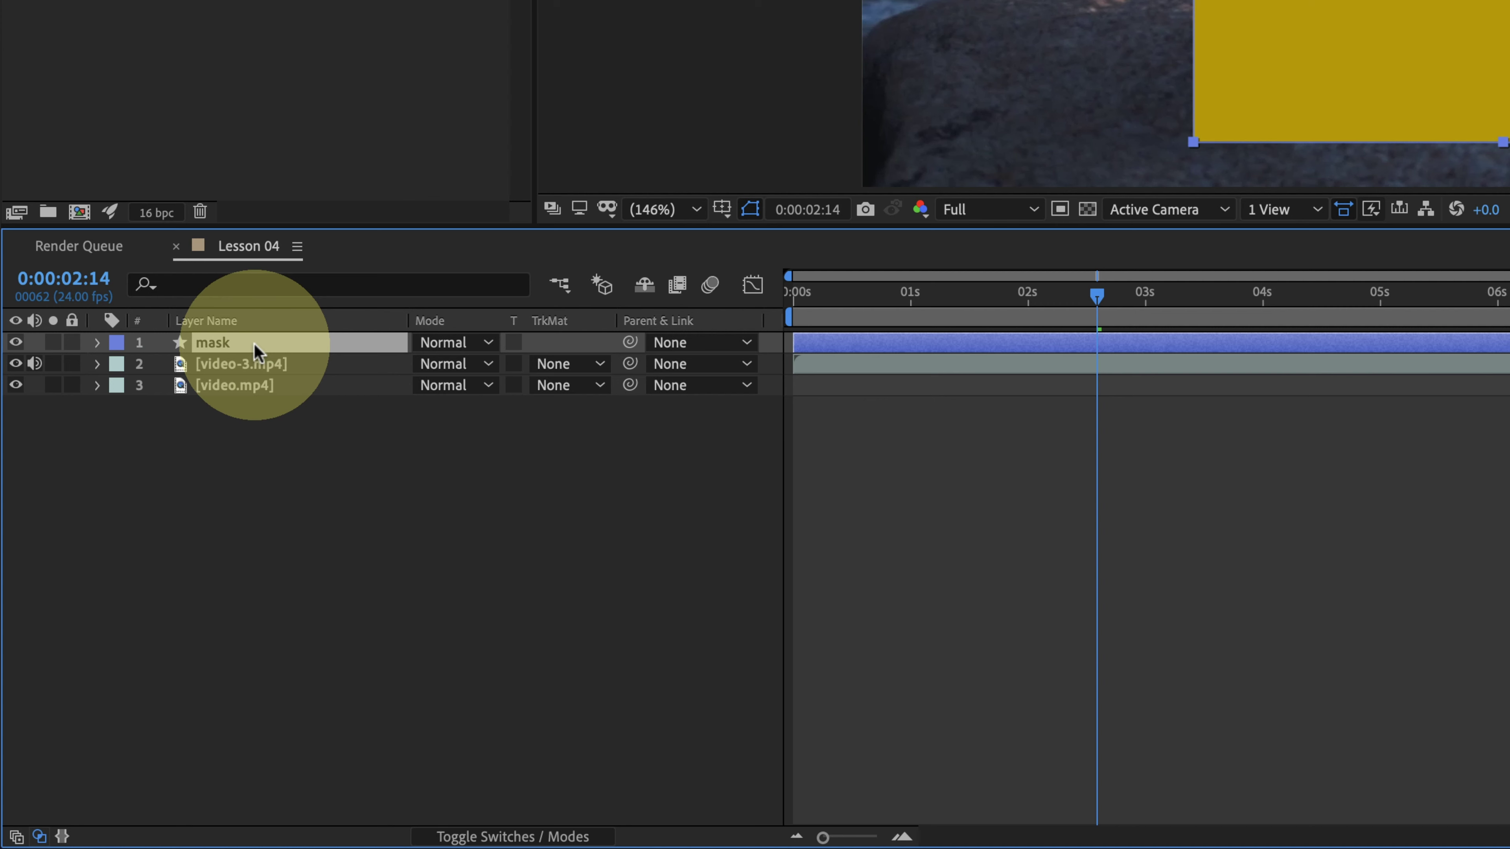
{"action": "left_click", "coordinate": [248, 363]}
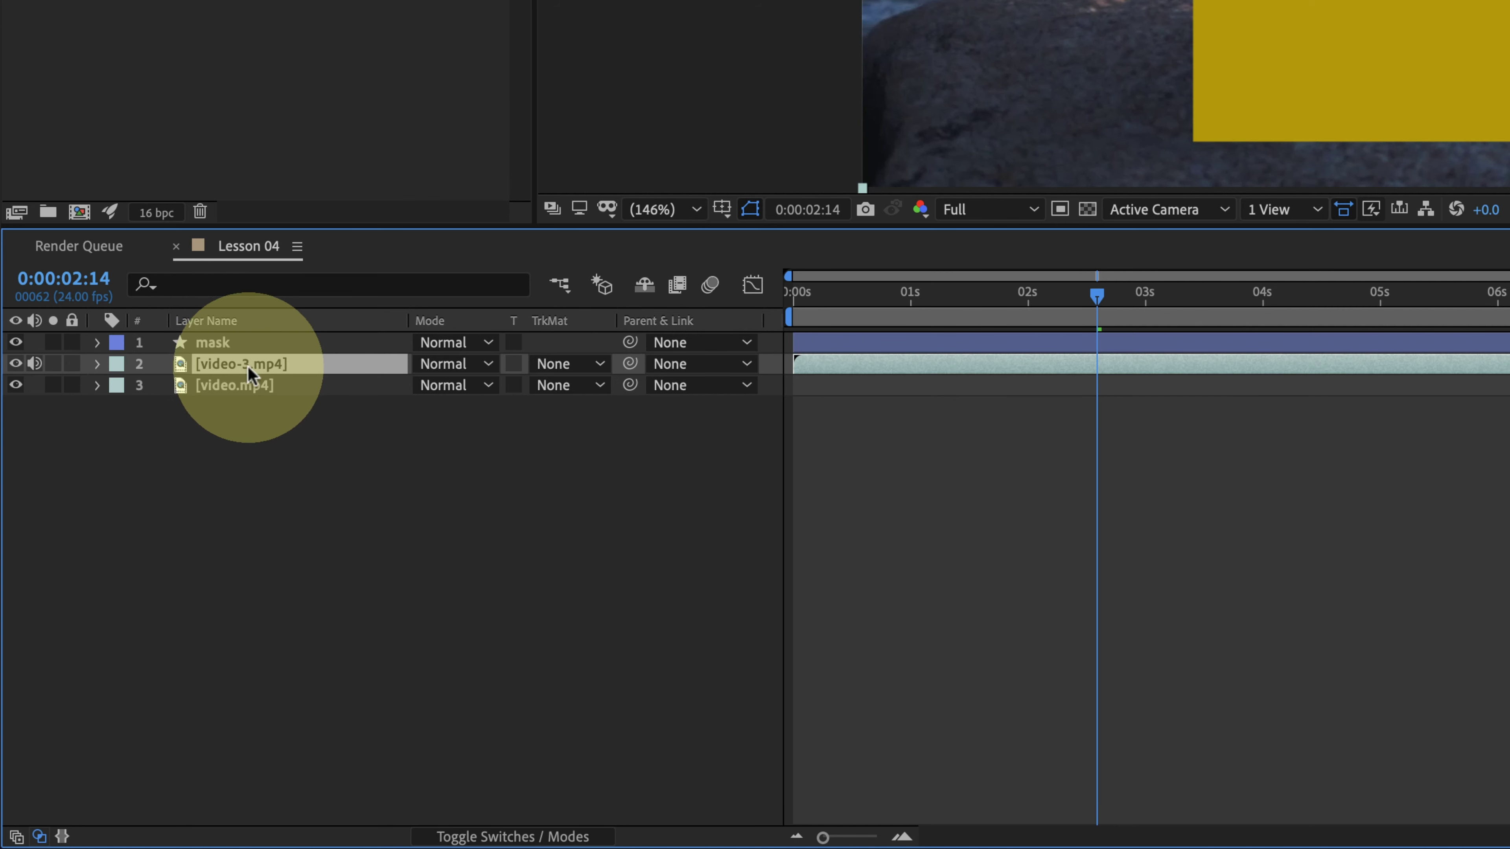
{"action": "left_click", "coordinate": [264, 343]}
{"action": "left_click", "coordinate": [286, 363]}
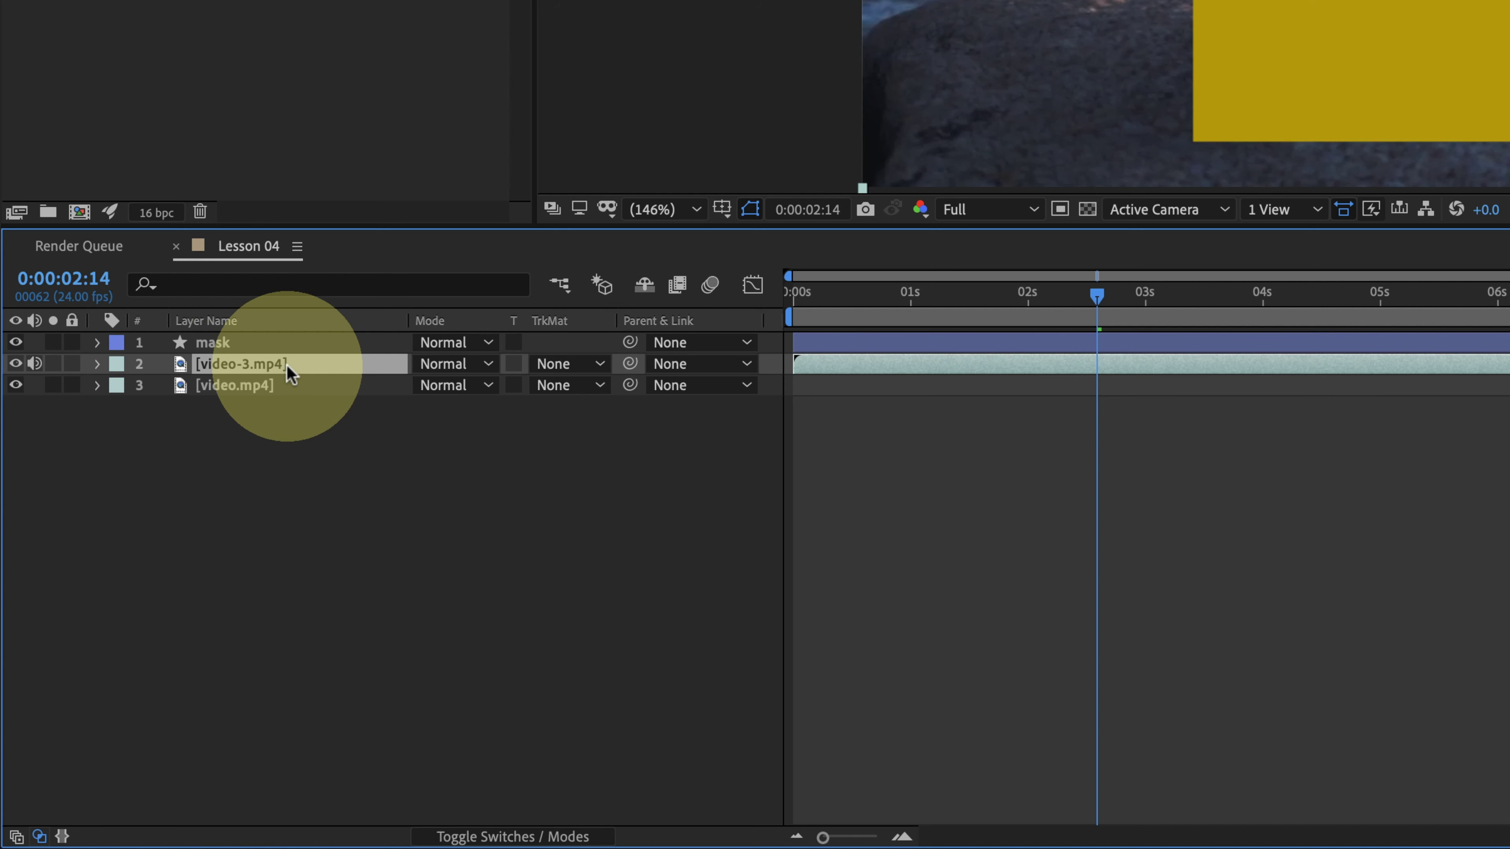
{"action": "left_click", "coordinate": [589, 370]}
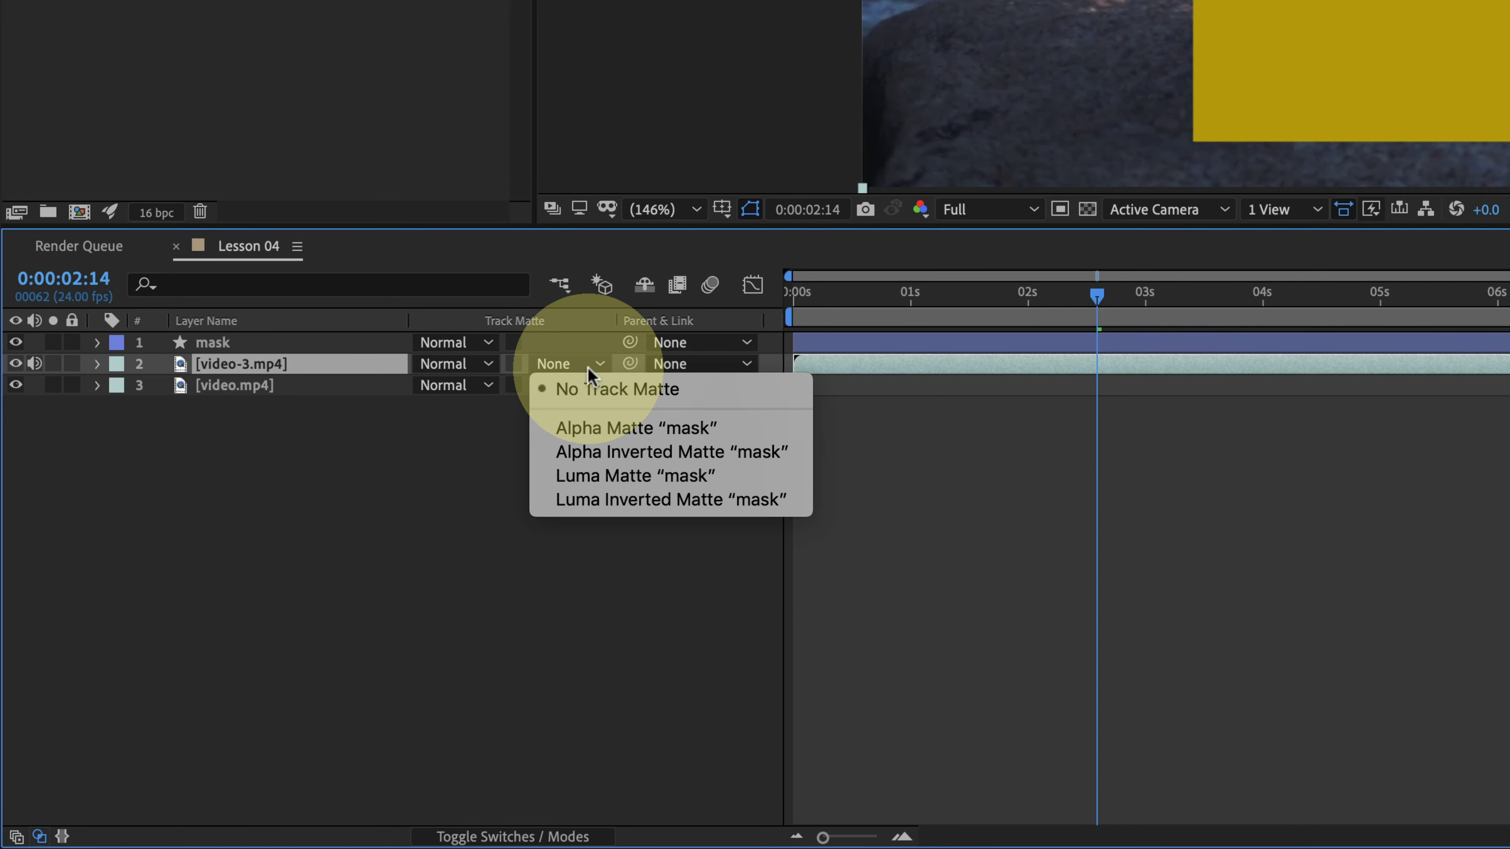
{"action": "left_click", "coordinate": [619, 428]}
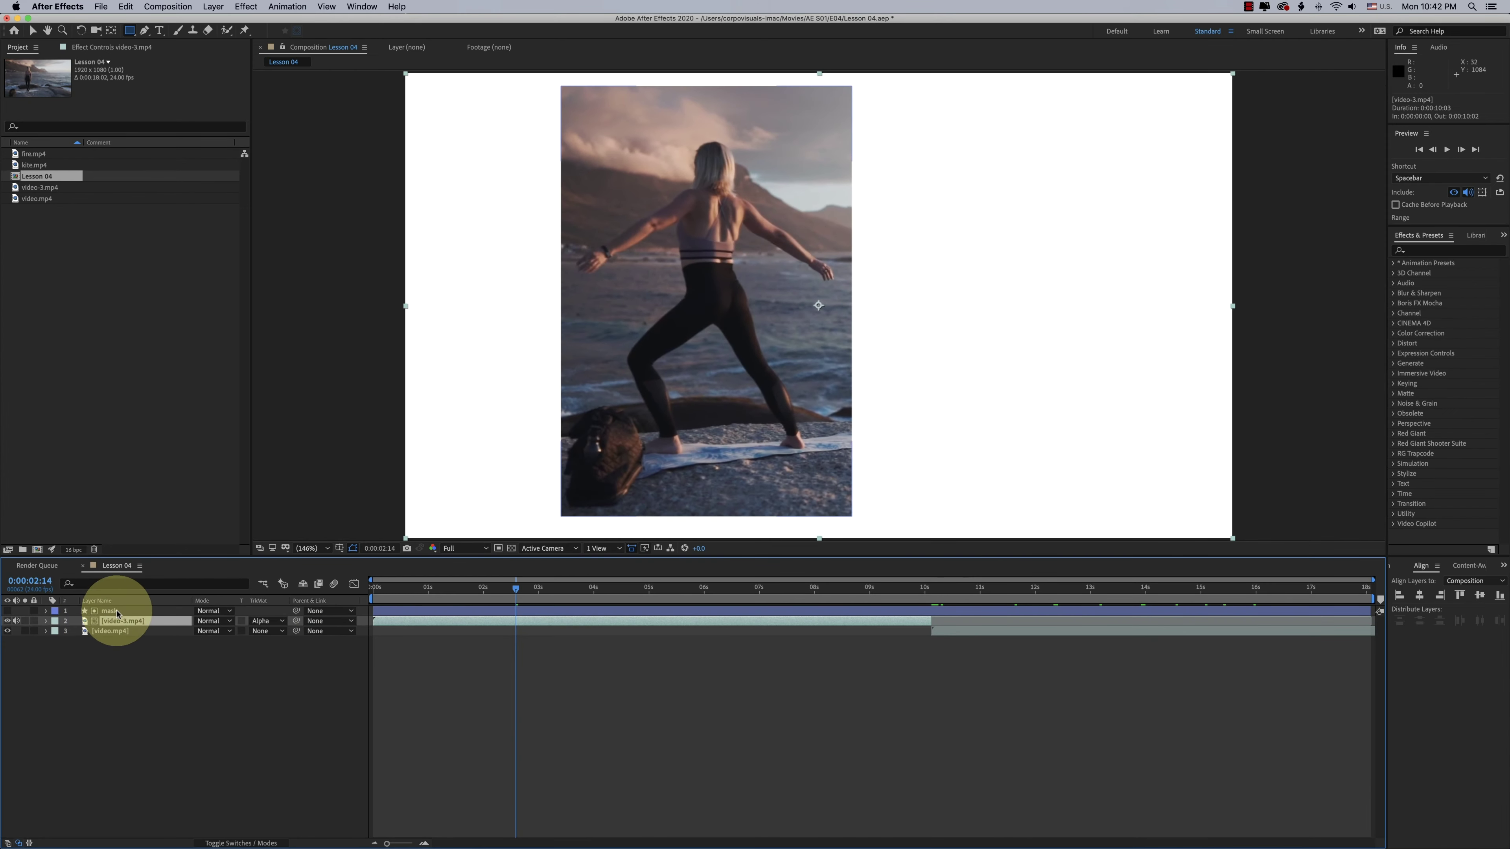
Try Alpha Inverted Matte "mask" as the track matte on video-3.mp4.
{"action": "left_click", "coordinate": [126, 611]}
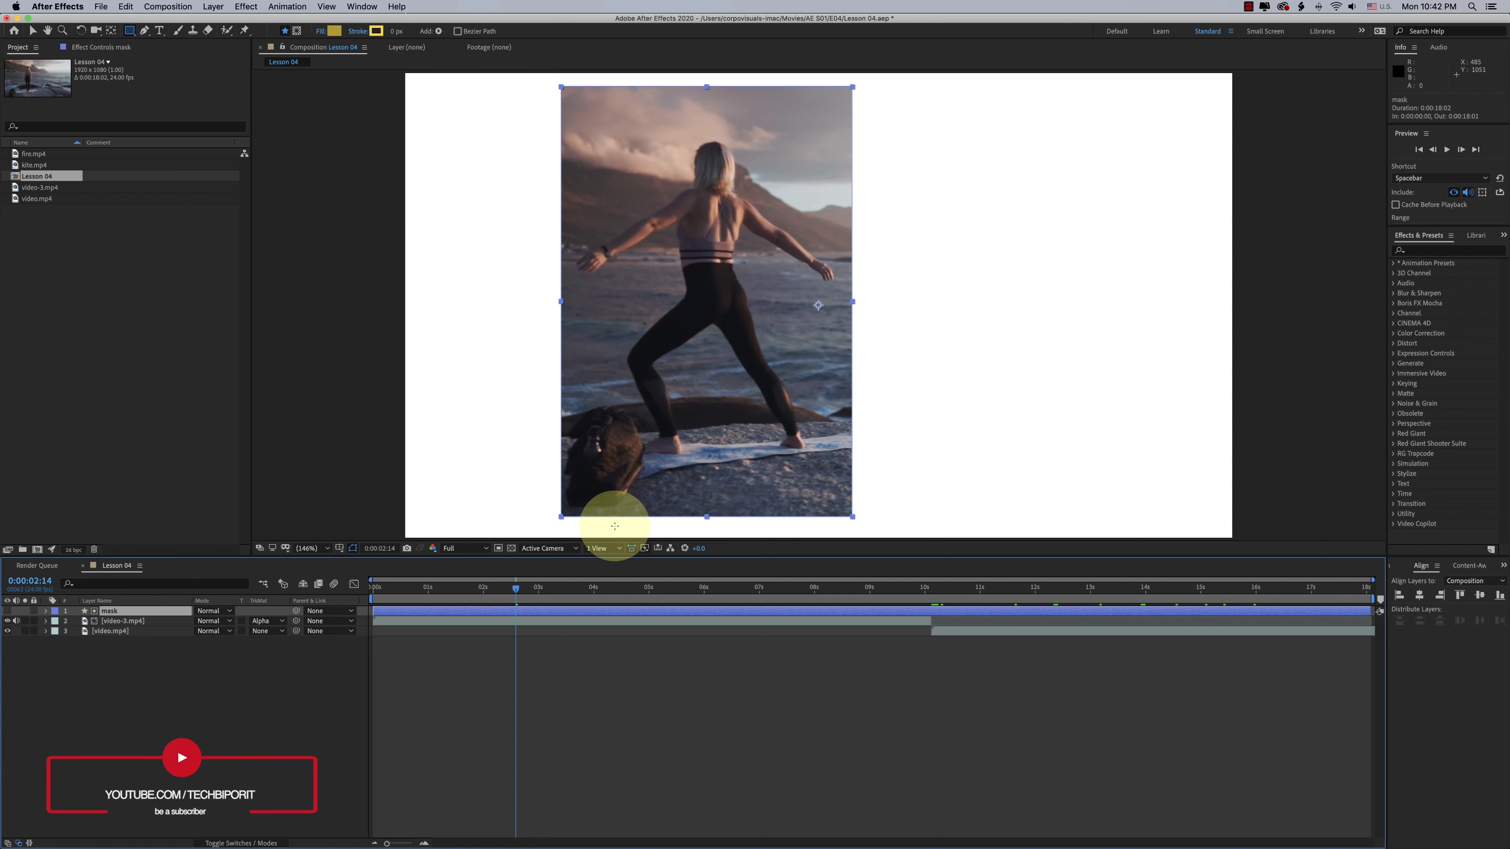
{"action": "left_click", "coordinate": [266, 620]}
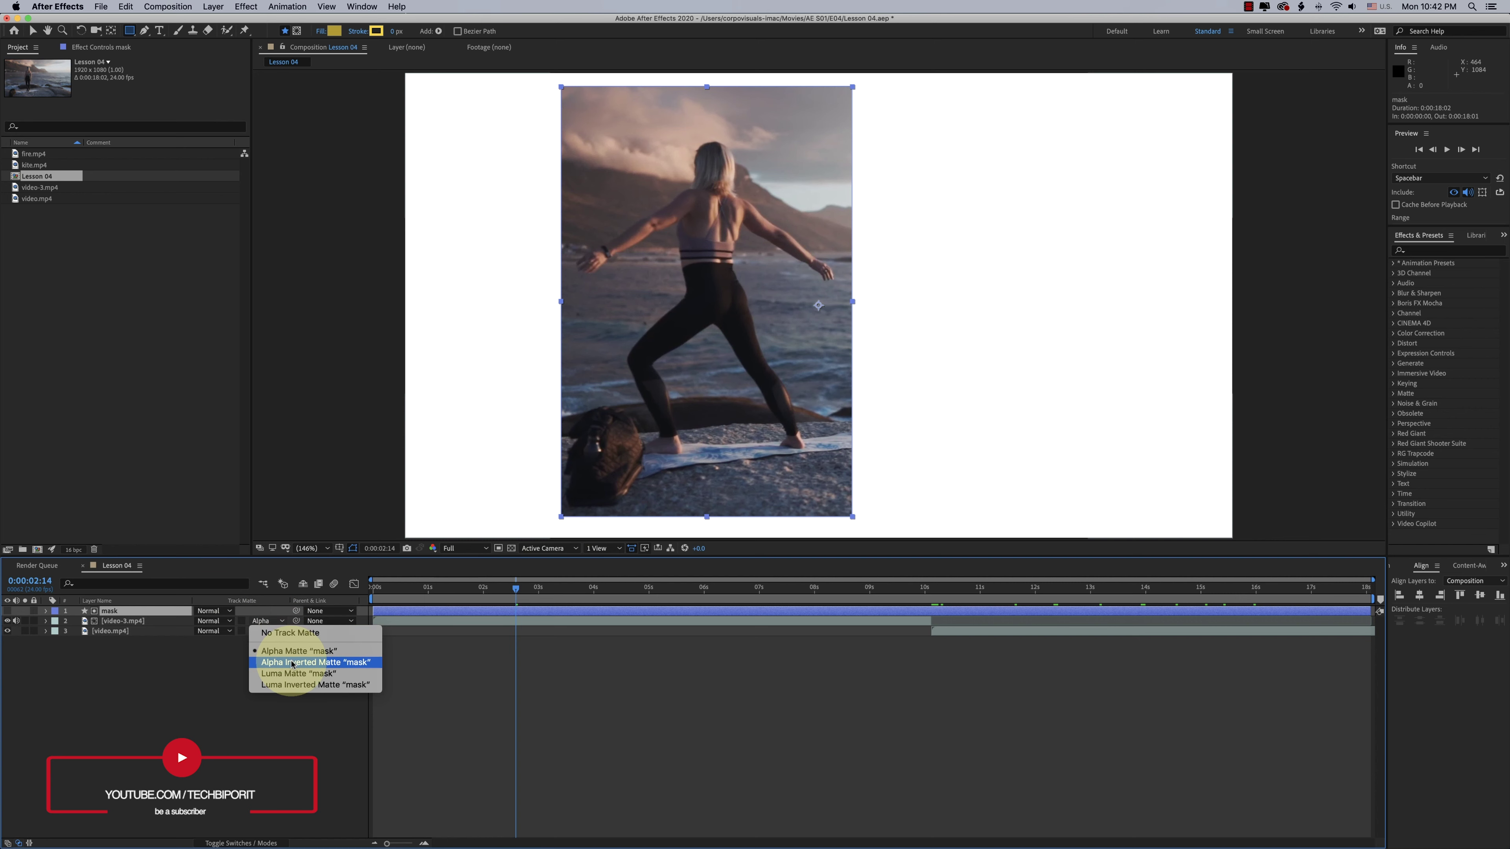
{"action": "left_click", "coordinate": [292, 662]}
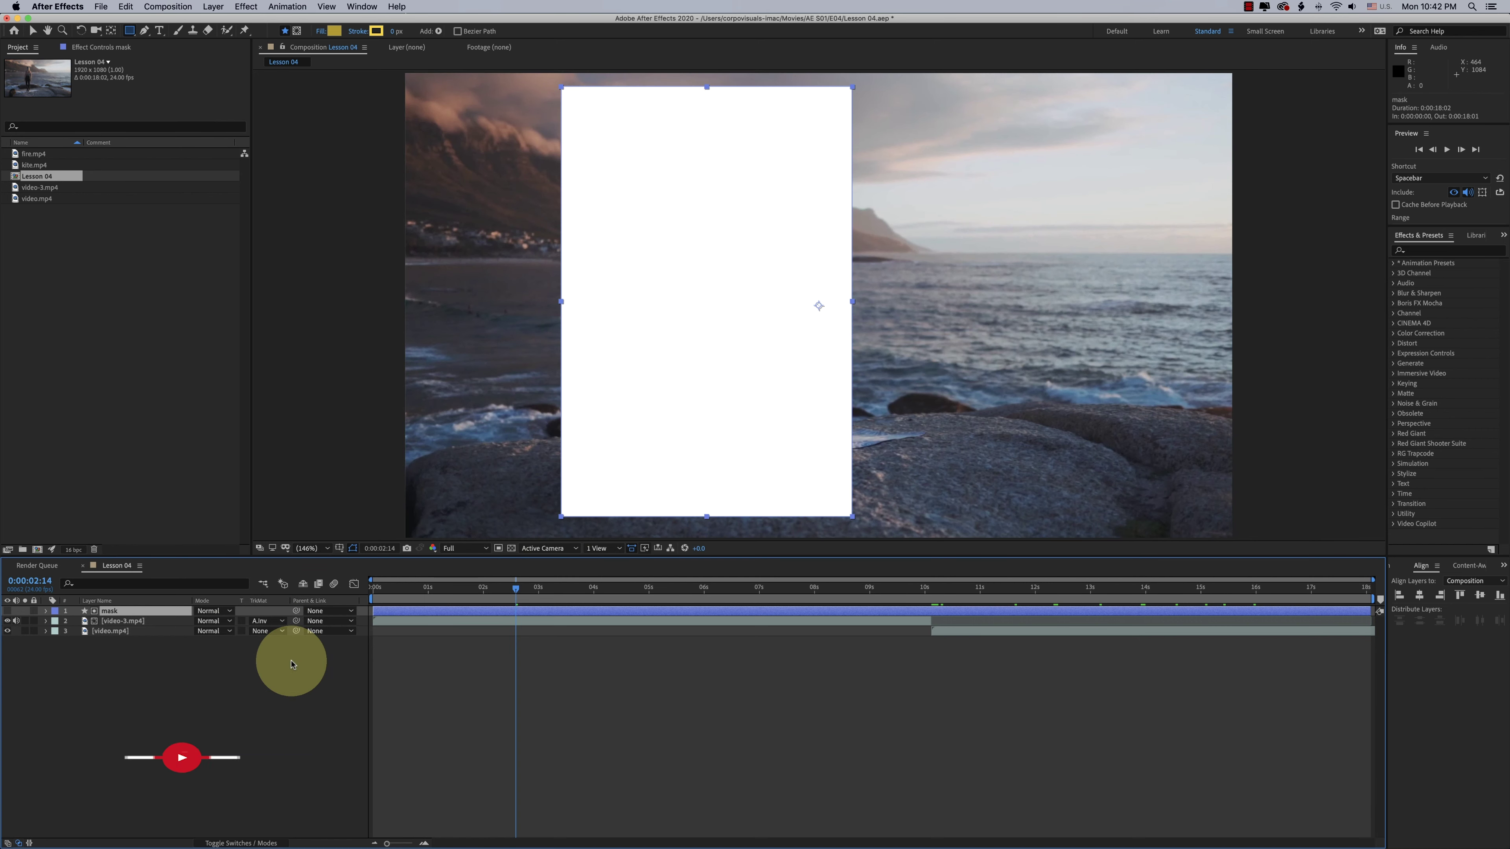
Turn on the transparency grid and switch video-3.mp4 back to Alpha Matte "mask".
{"action": "left_click", "coordinate": [511, 549]}
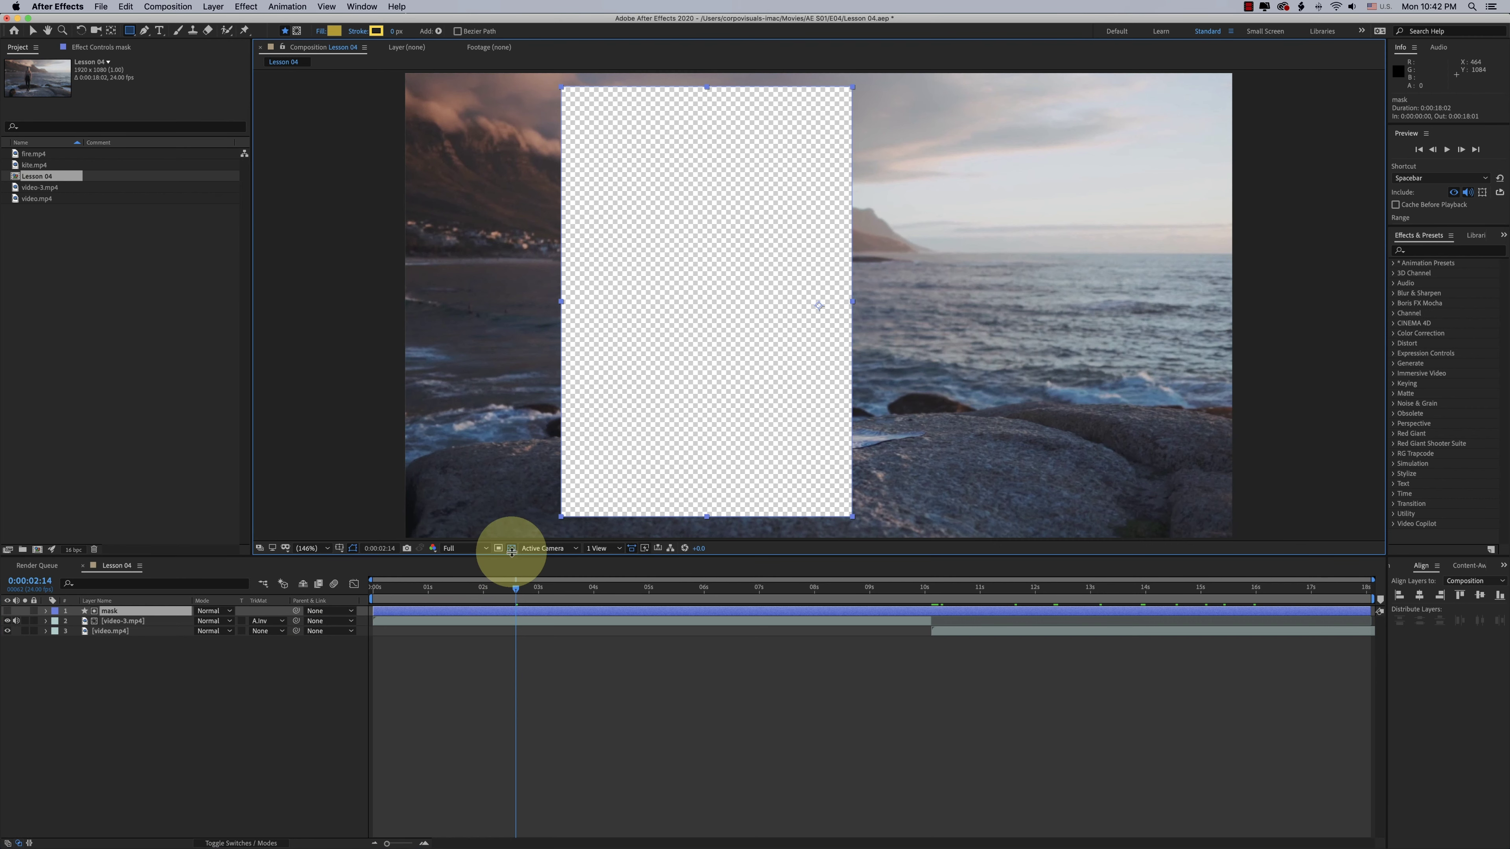
{"action": "left_click", "coordinate": [732, 367]}
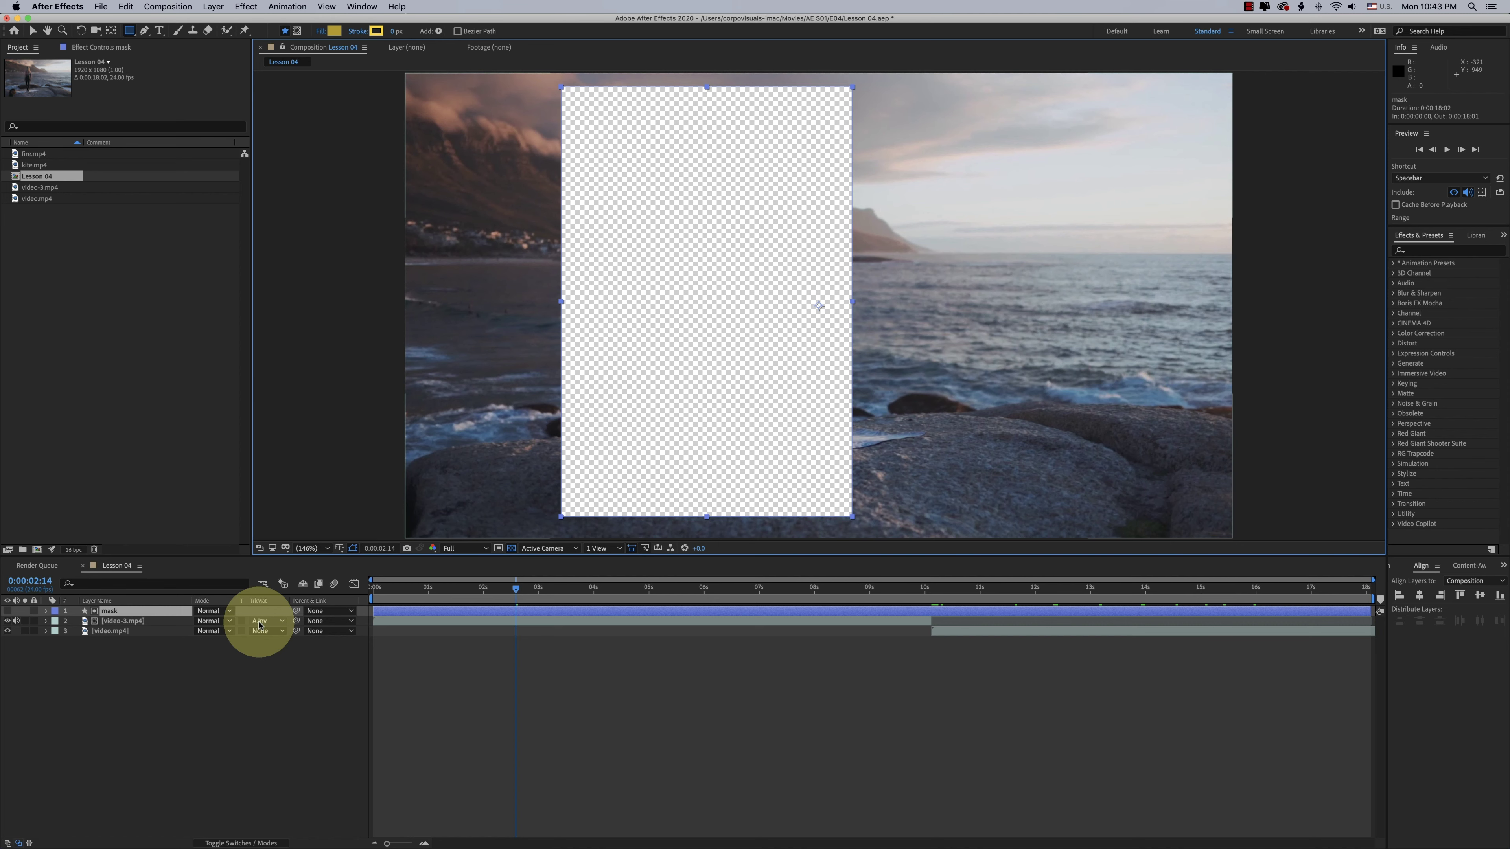
{"action": "left_click", "coordinate": [259, 623]}
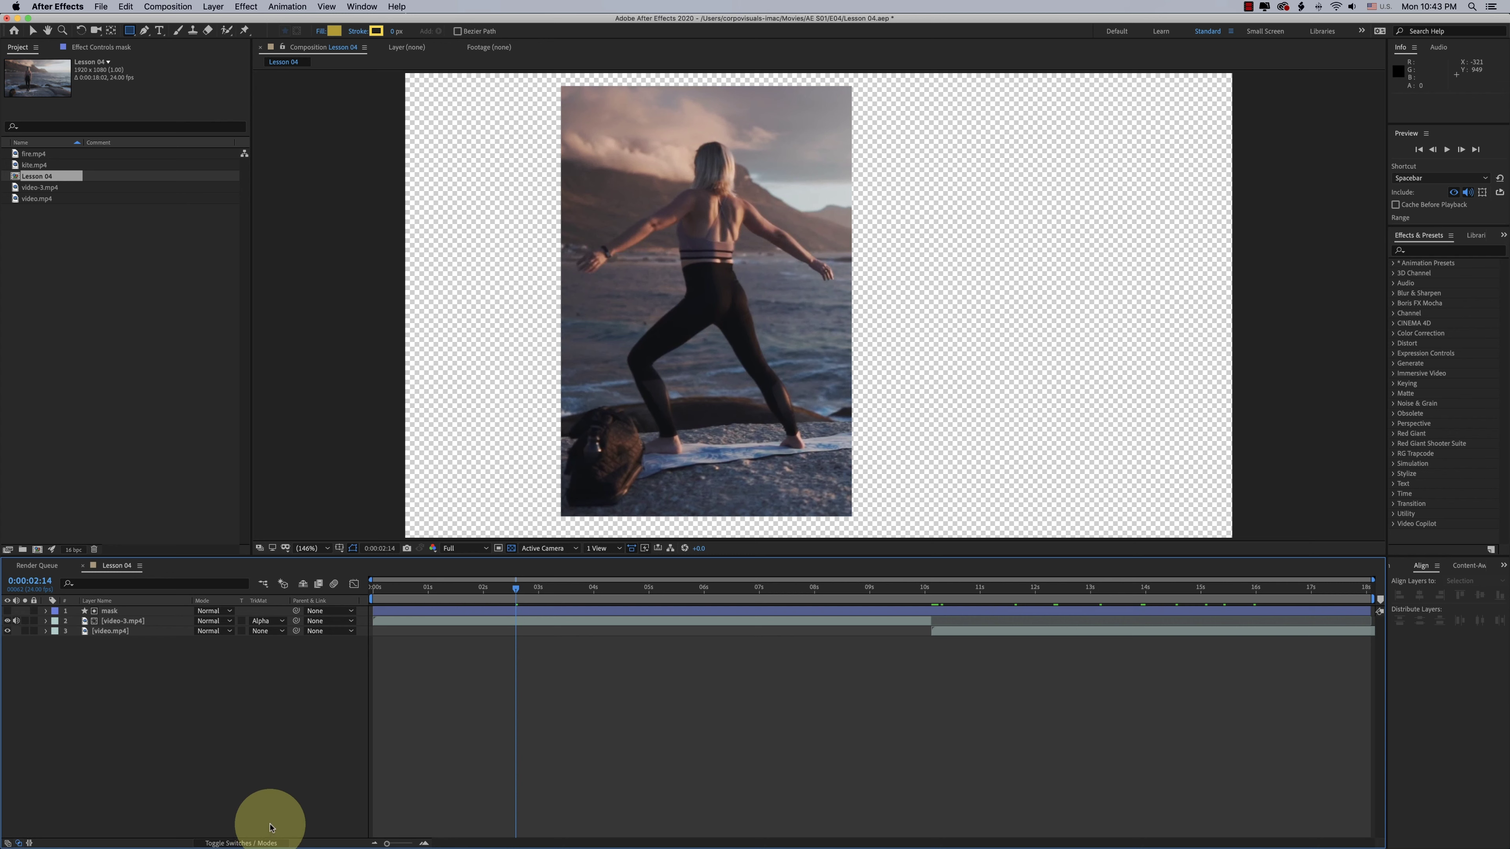
Add fire.mp4 from the project to the timeline above the mask layer.
{"action": "left_click", "coordinate": [255, 843]}
{"action": "left_click", "coordinate": [253, 842]}
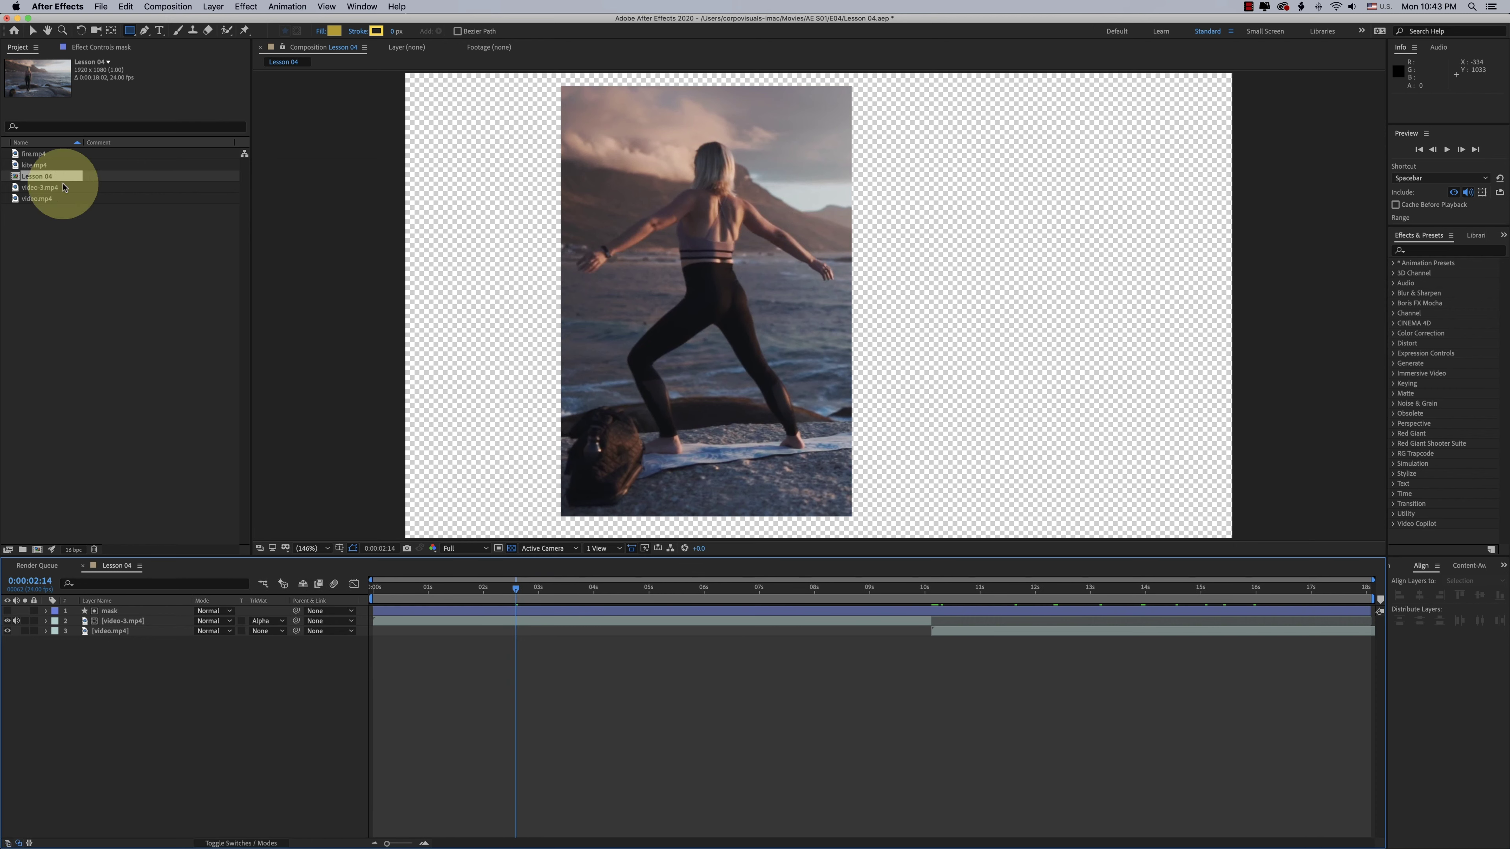
{"action": "left_click", "coordinate": [37, 155]}
{"action": "left_click_drag", "start_coordinate": [36, 155], "coordinate": [189, 611]}
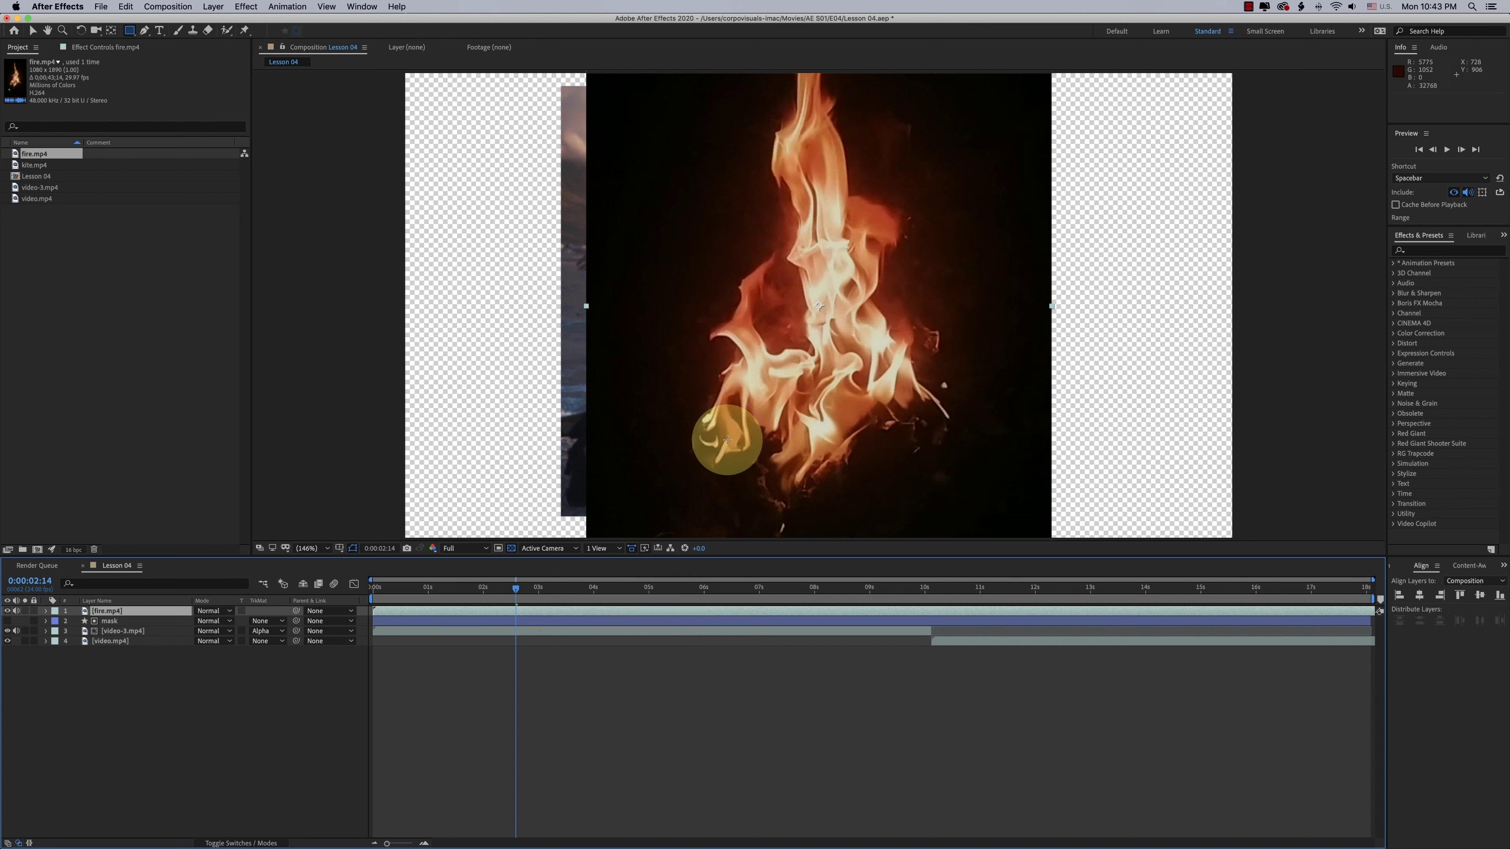
{"action": "key", "text": "v"}
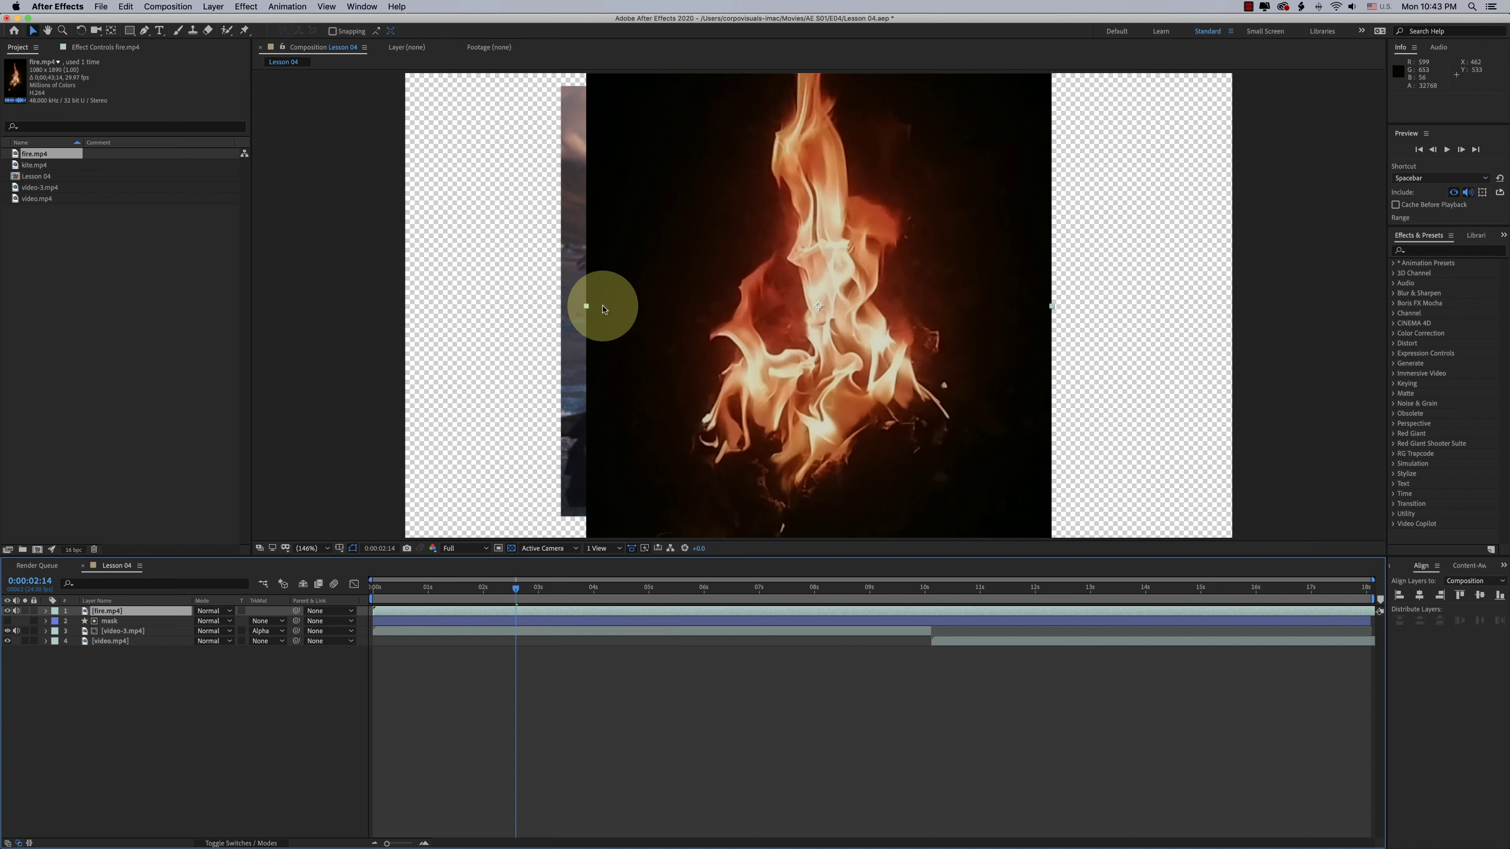
Scale the fire clip to 34% and move it to the upper left at 0:00:11:00.
{"action": "left_click_drag", "start_coordinate": [602, 309], "coordinate": [742, 394]}
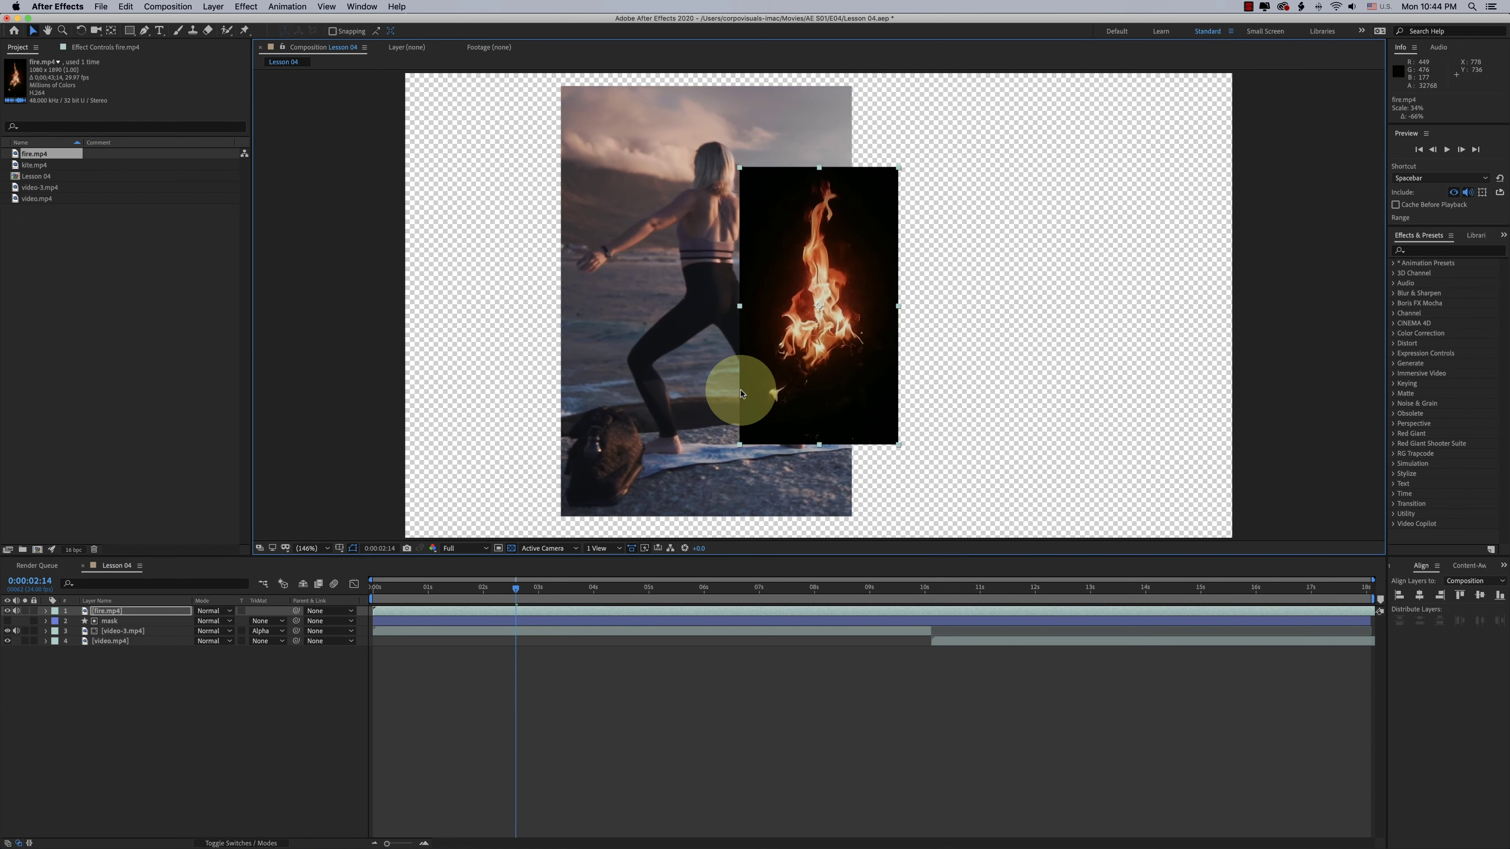
{"action": "left_click", "coordinate": [979, 589]}
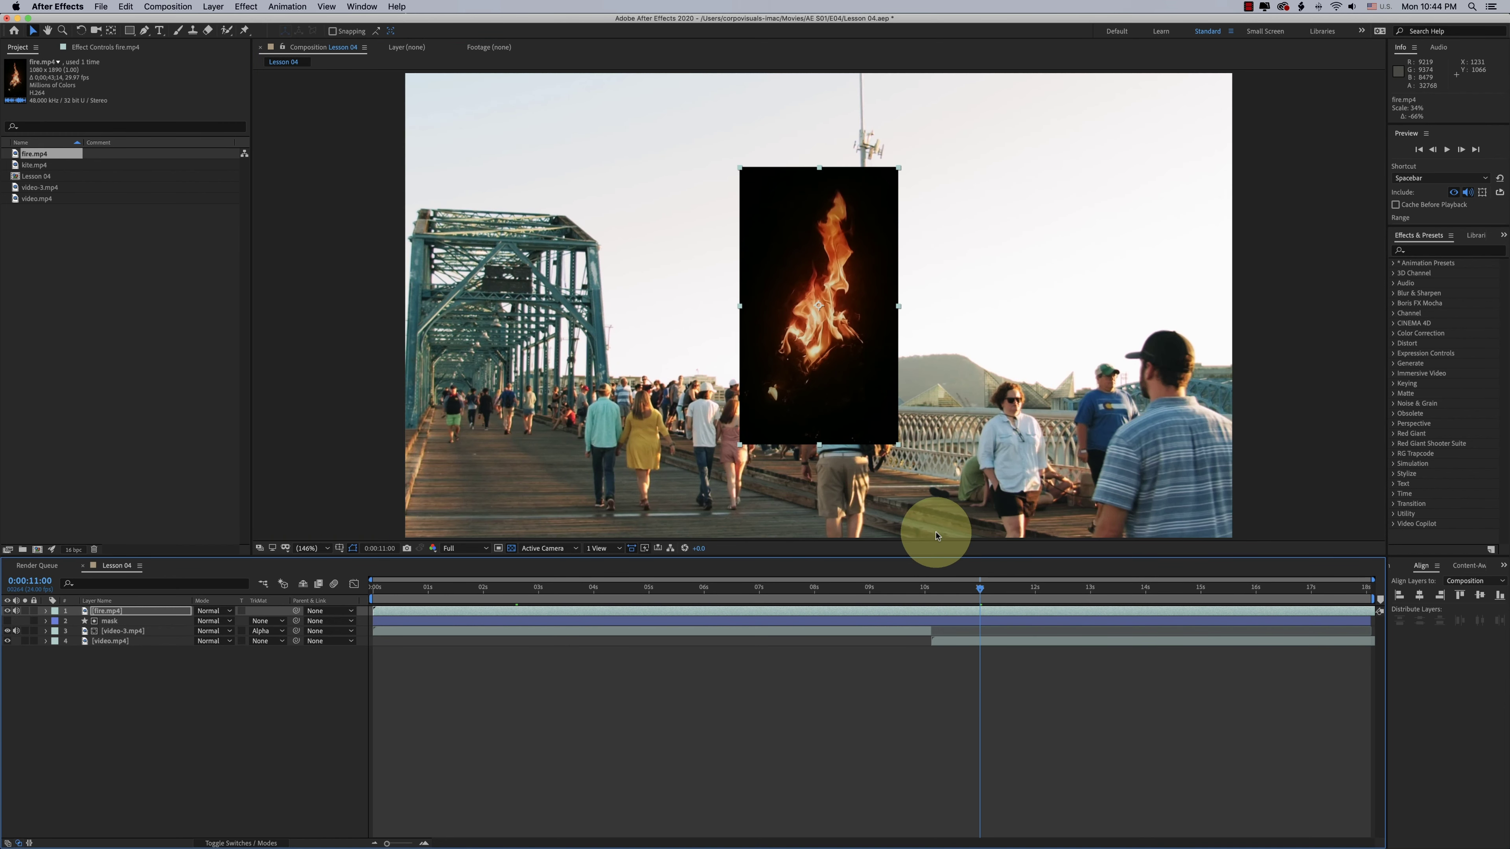
{"action": "left_click_drag", "start_coordinate": [823, 351], "coordinate": [516, 234]}
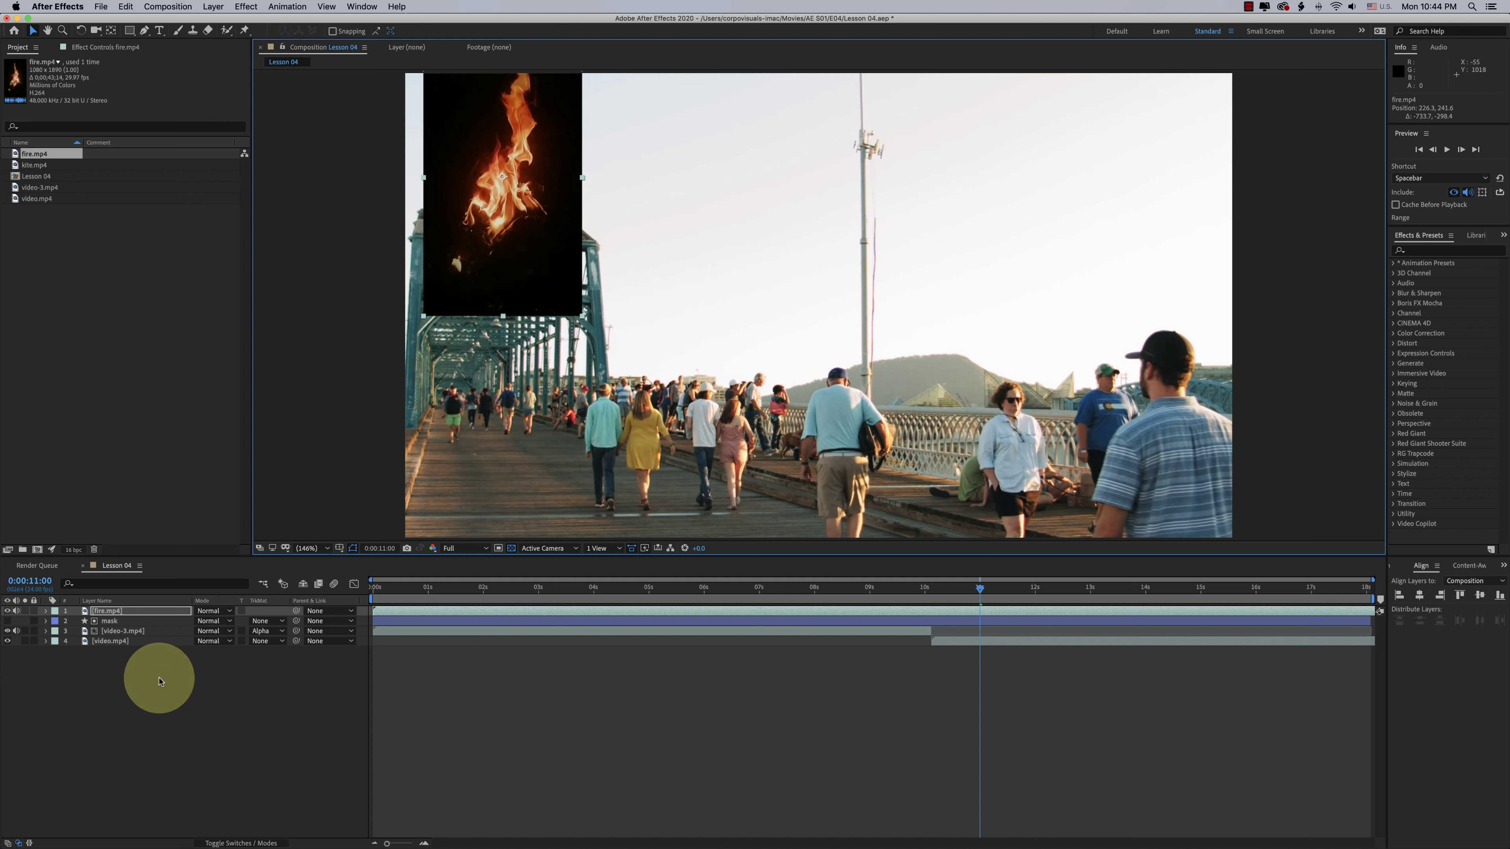
Set fire.mp4 to Screen mode and position the flames on the bridge walkway at lower left.
{"action": "left_click", "coordinate": [220, 611]}
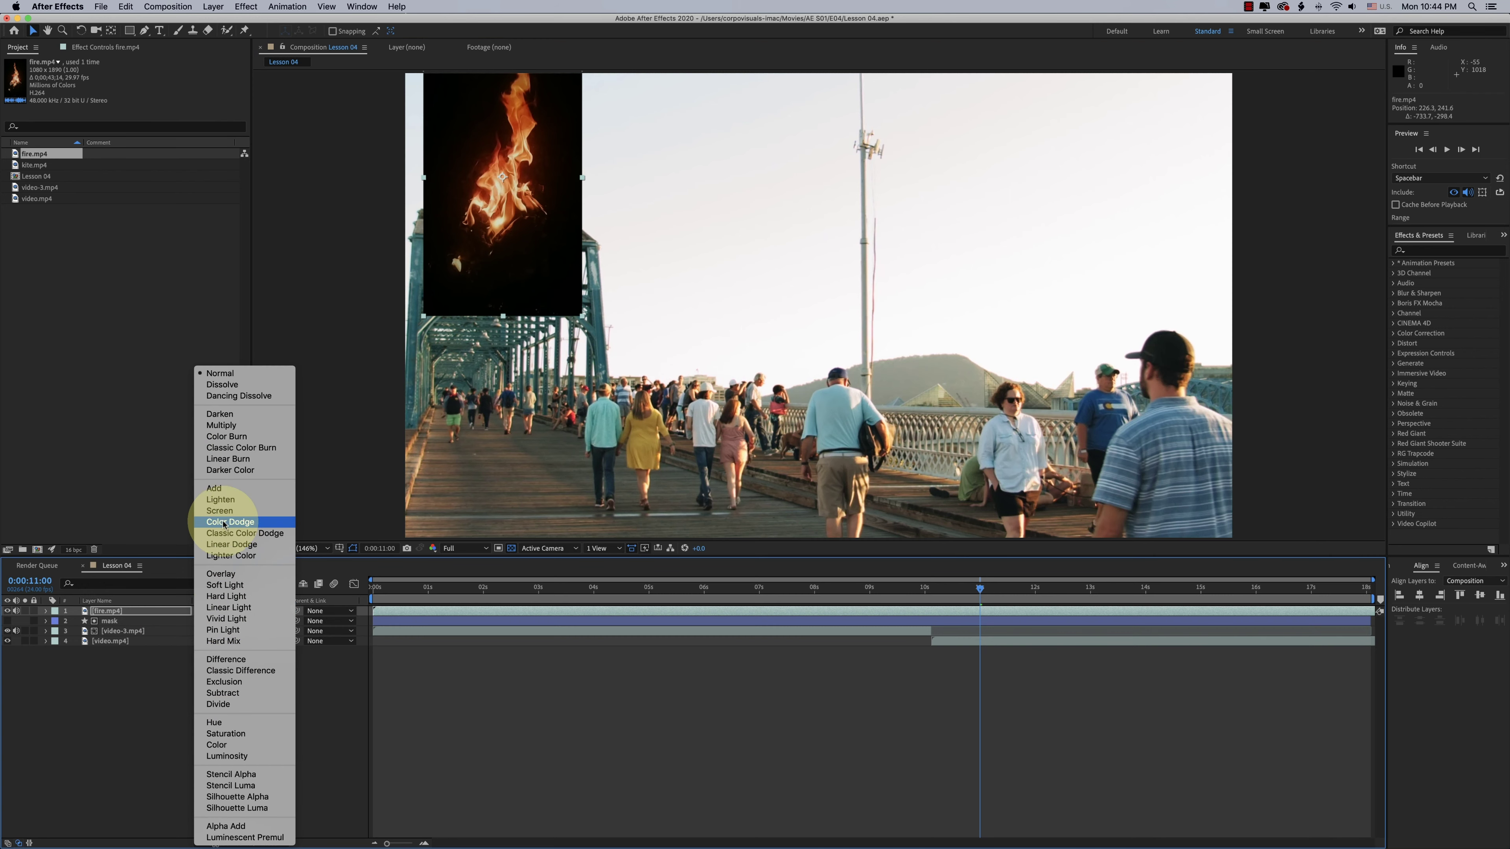
{"action": "left_click", "coordinate": [247, 515]}
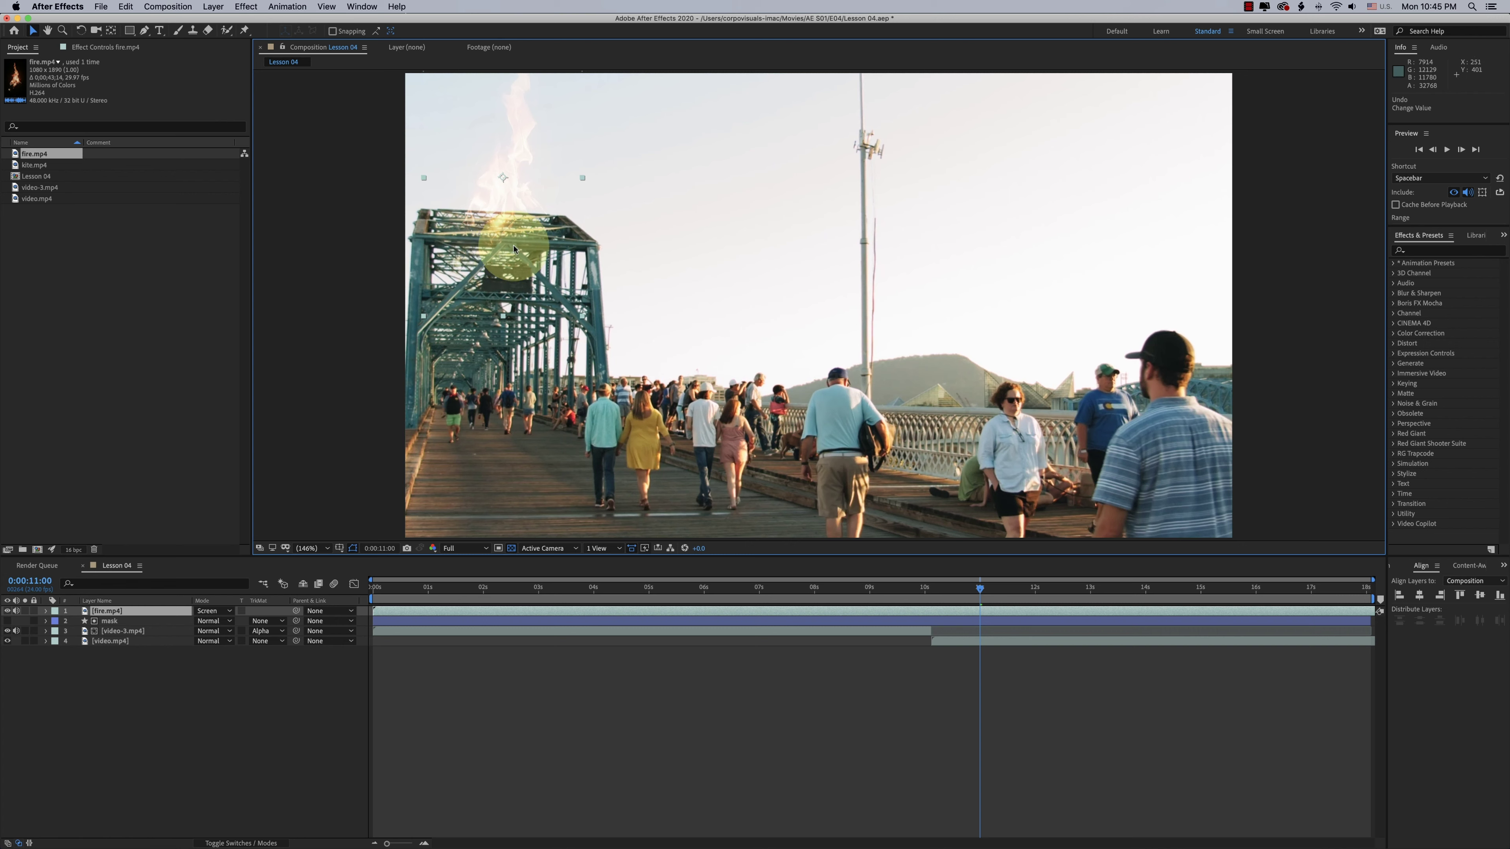
{"action": "left_click_drag", "start_coordinate": [505, 220], "coordinate": [501, 230]}
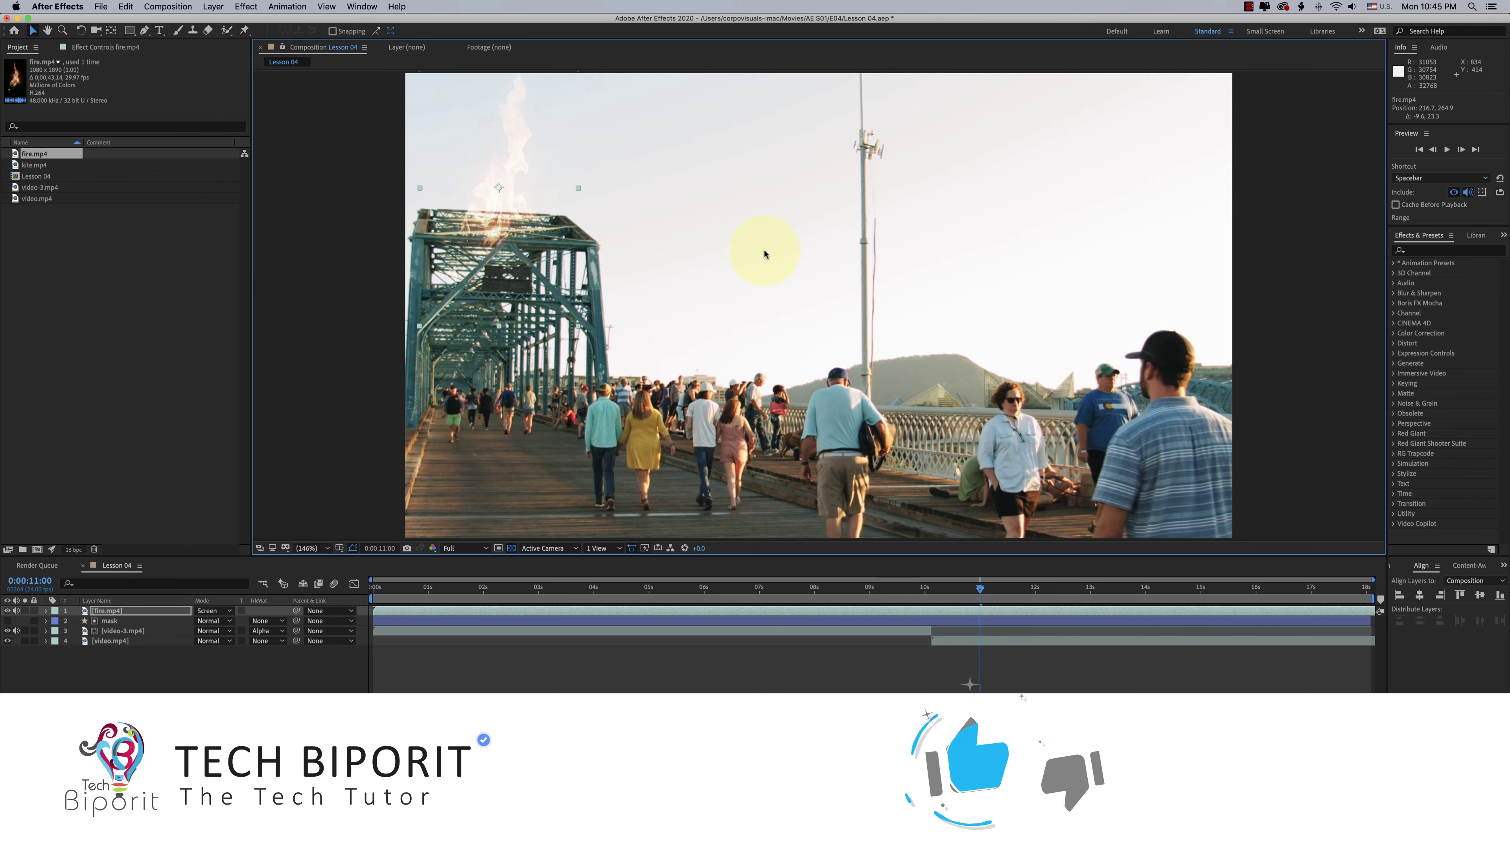
{"action": "left_click_drag", "start_coordinate": [496, 231], "coordinate": [534, 501]}
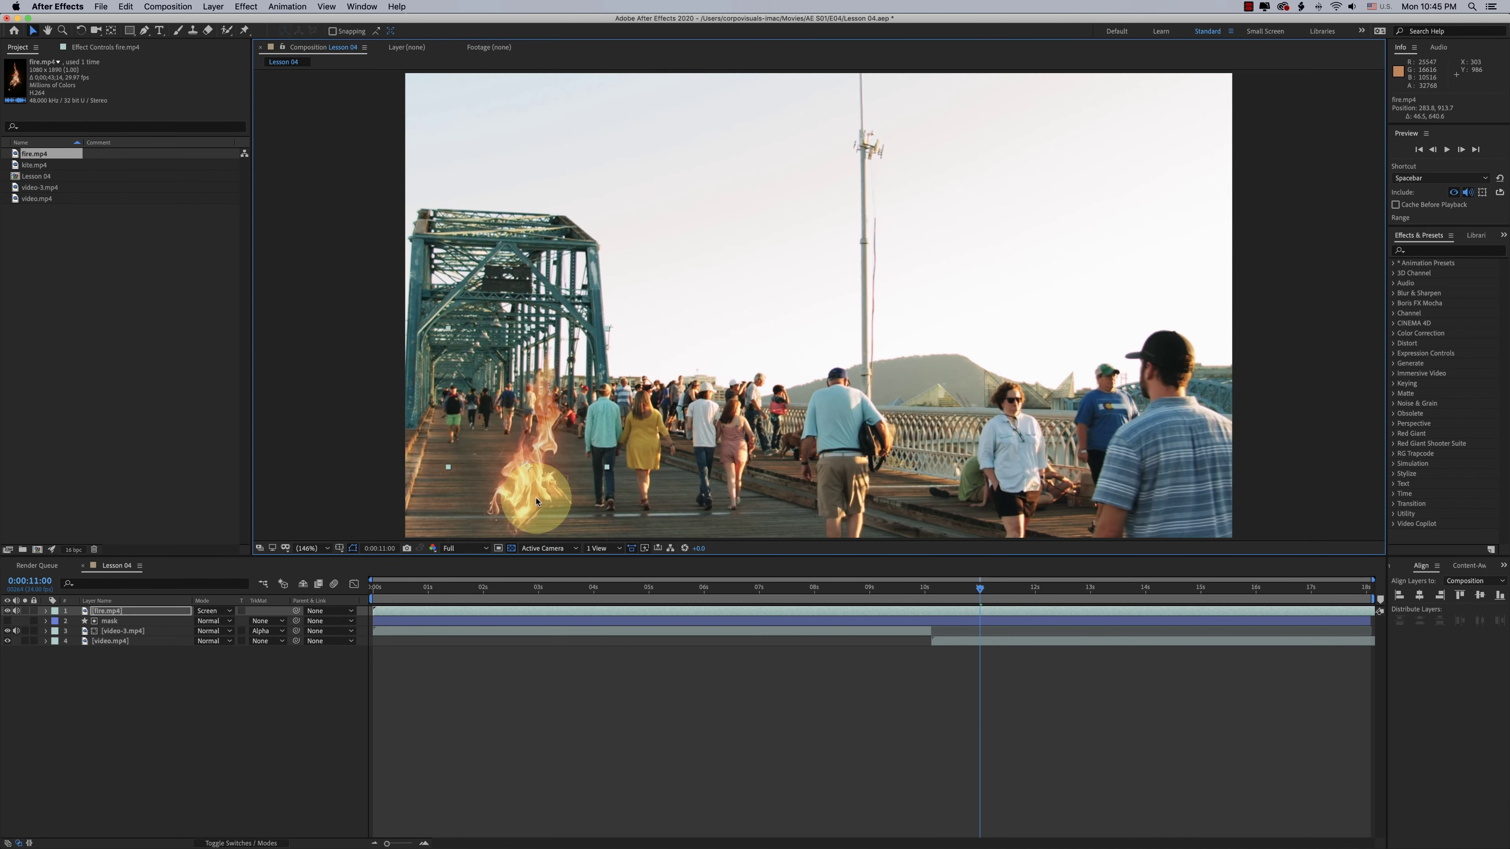
{"action": "left_click_drag", "start_coordinate": [961, 599], "coordinate": [1030, 607]}
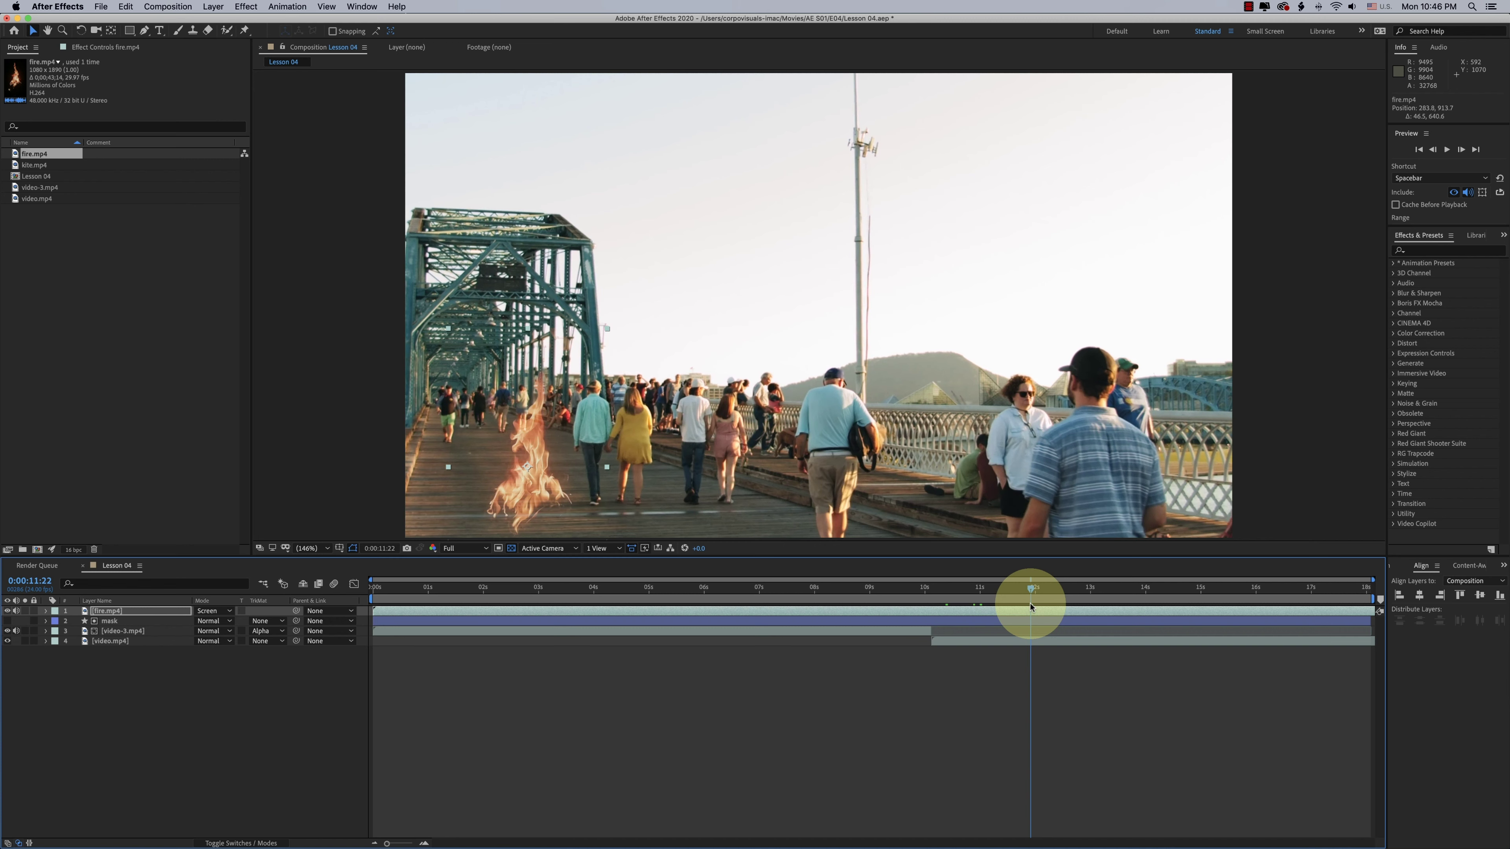
{"action": "left_click_drag", "start_coordinate": [519, 495], "coordinate": [461, 502]}
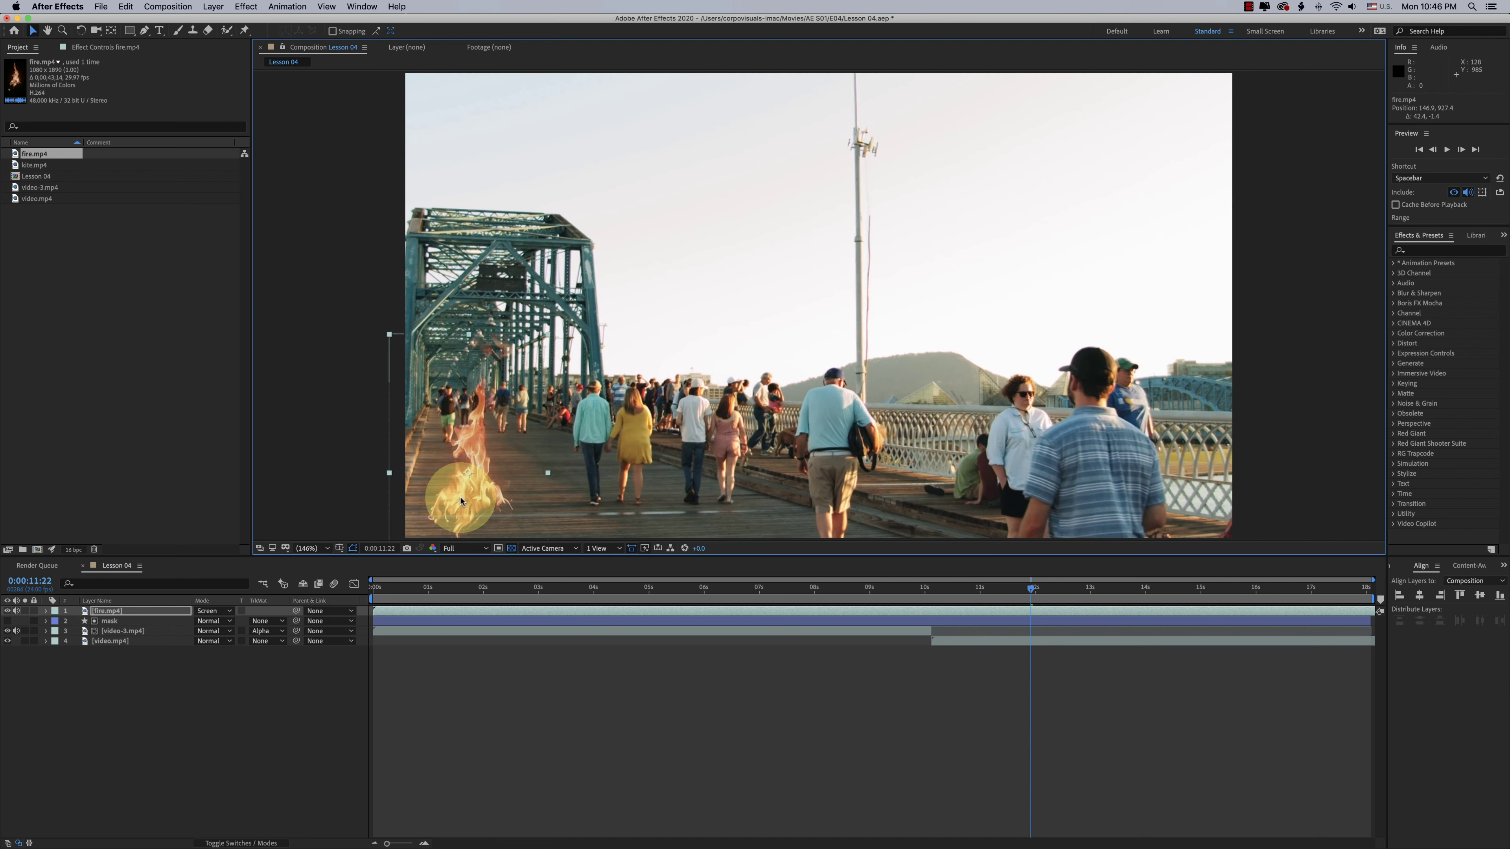
{"action": "left_click", "coordinate": [143, 727]}
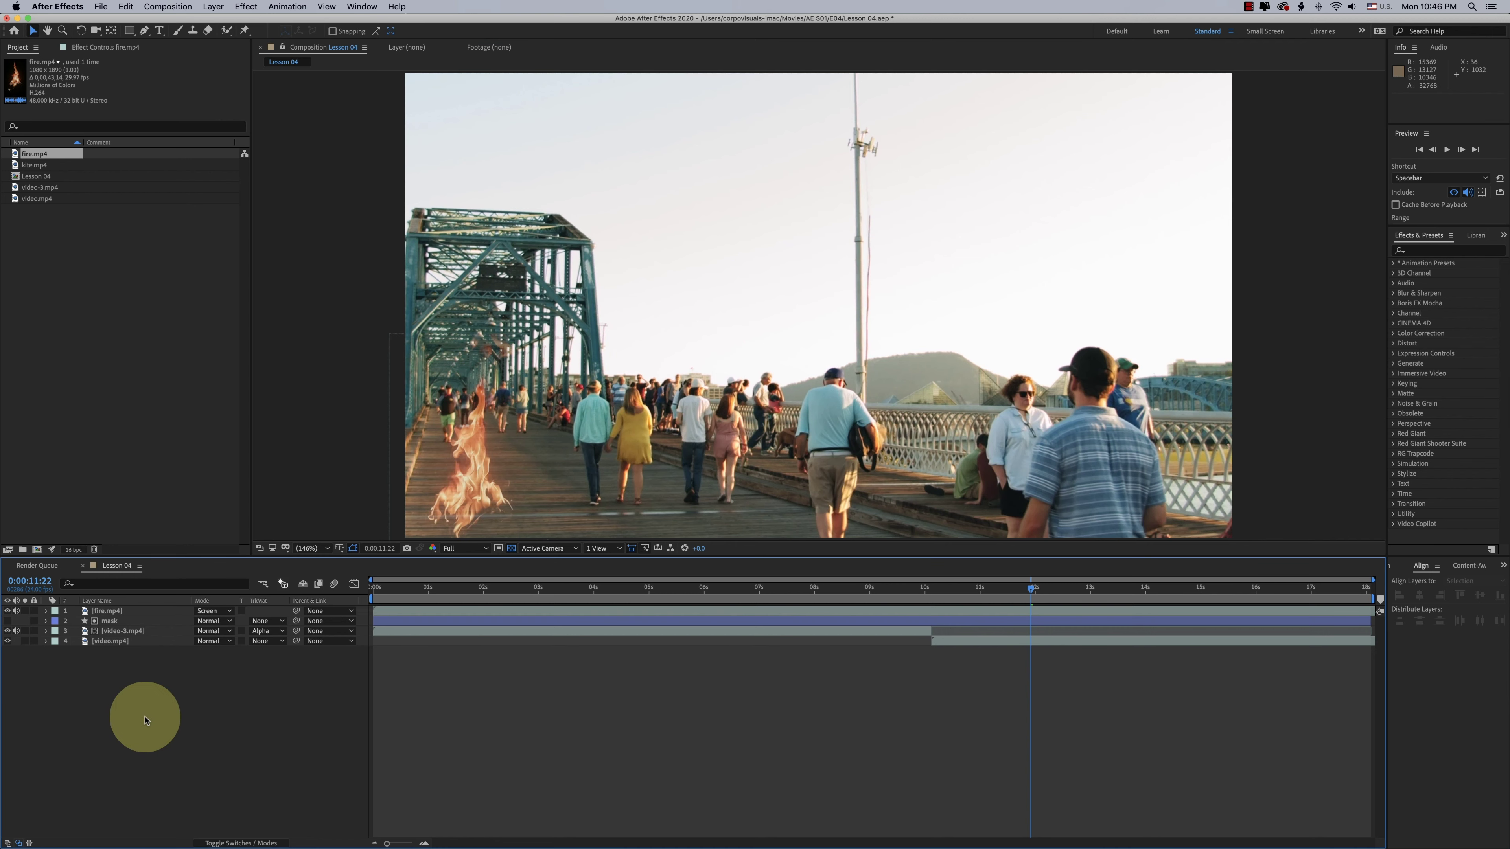
Create Adjustment Layer 1 with New > Adjustment Layer and select it.
{"action": "right_click", "coordinate": [143, 697]}
{"action": "mouse_move", "coordinate": [195, 704]}
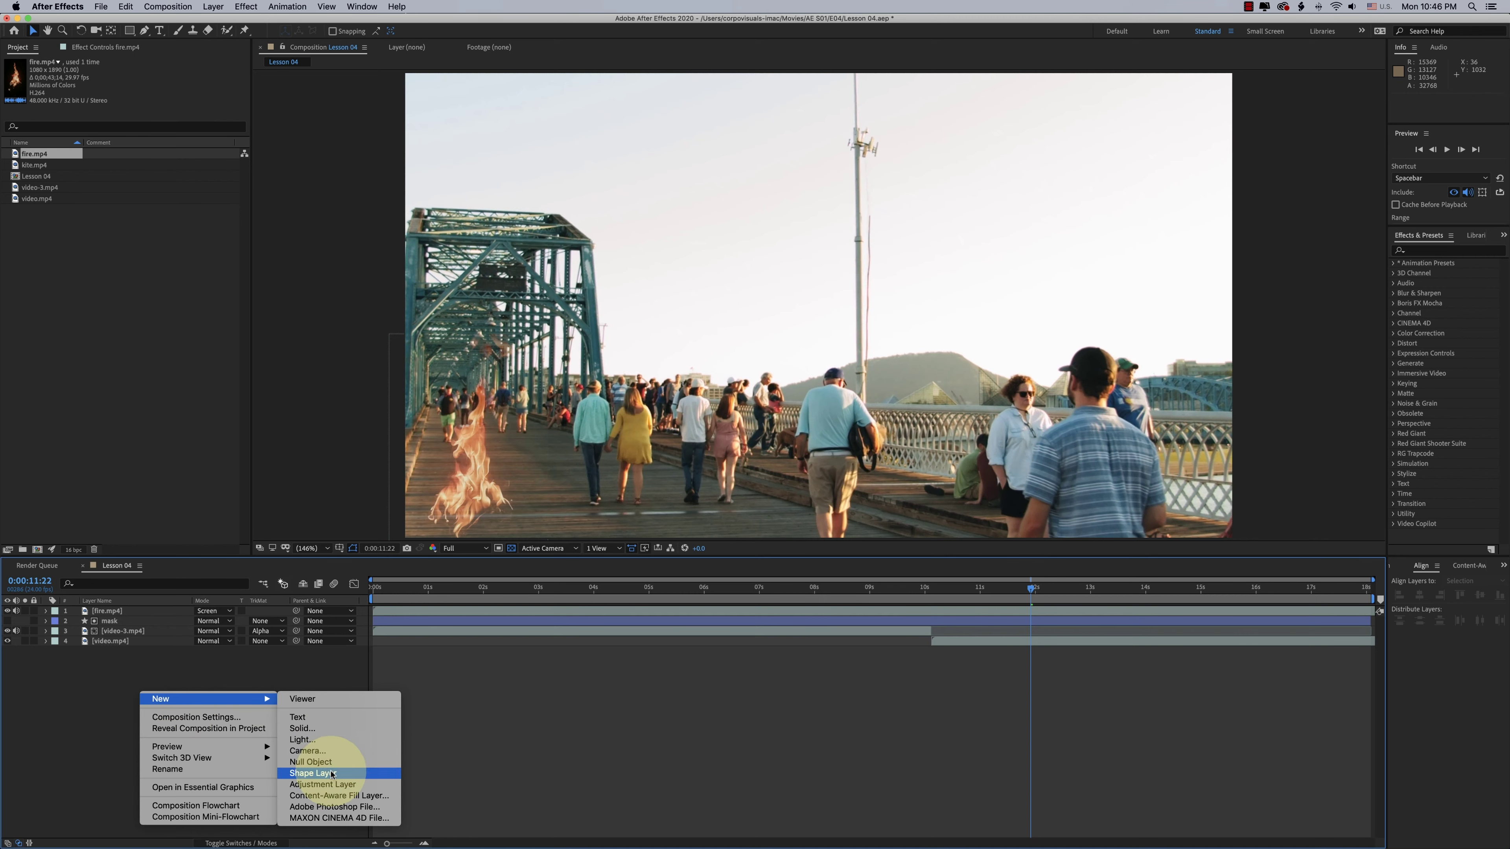
{"action": "left_click", "coordinate": [356, 784]}
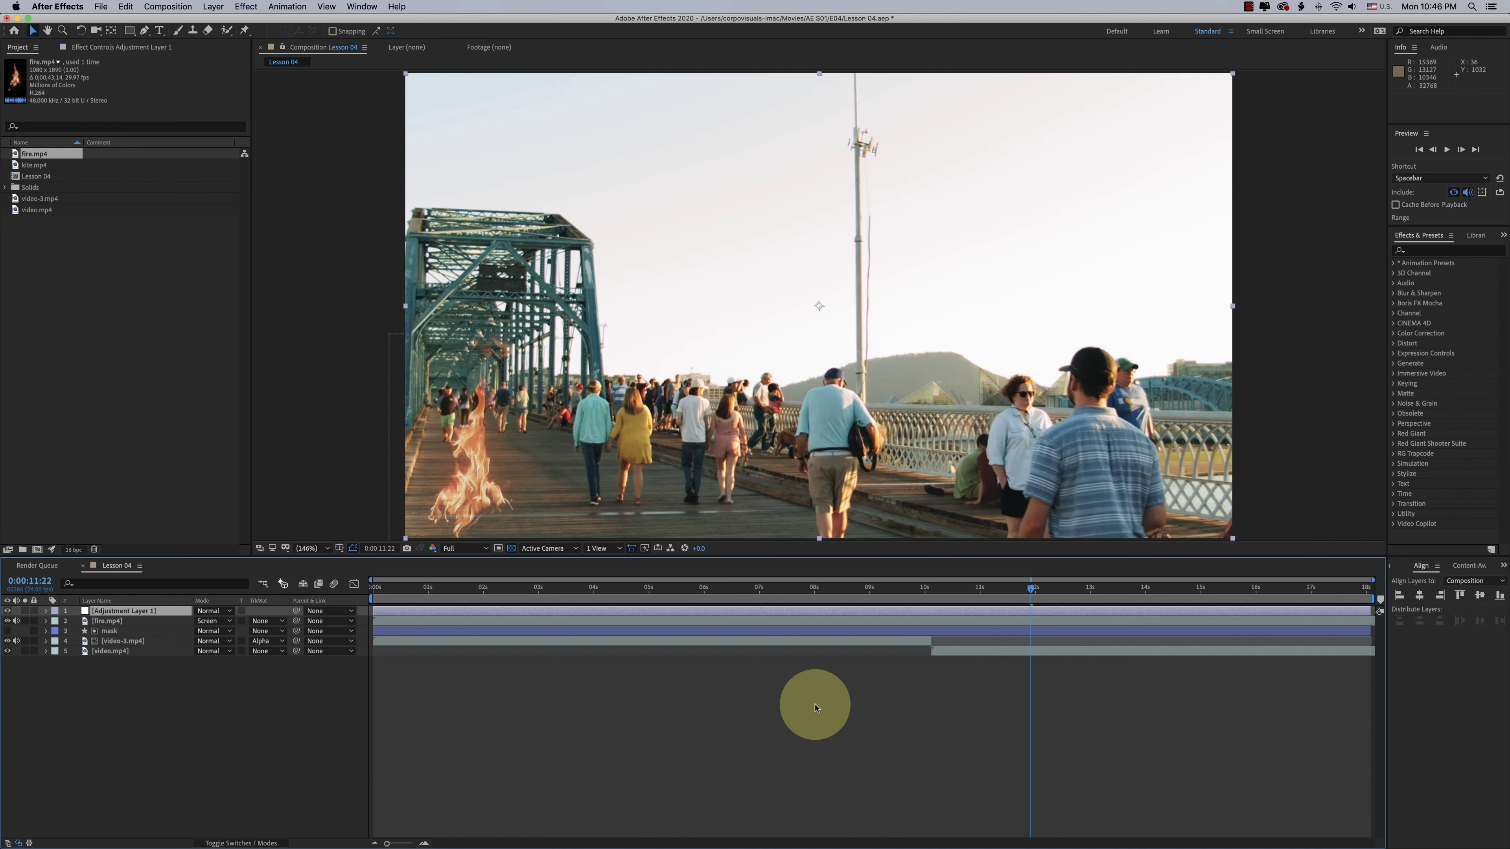
{"action": "left_click", "coordinate": [979, 651]}
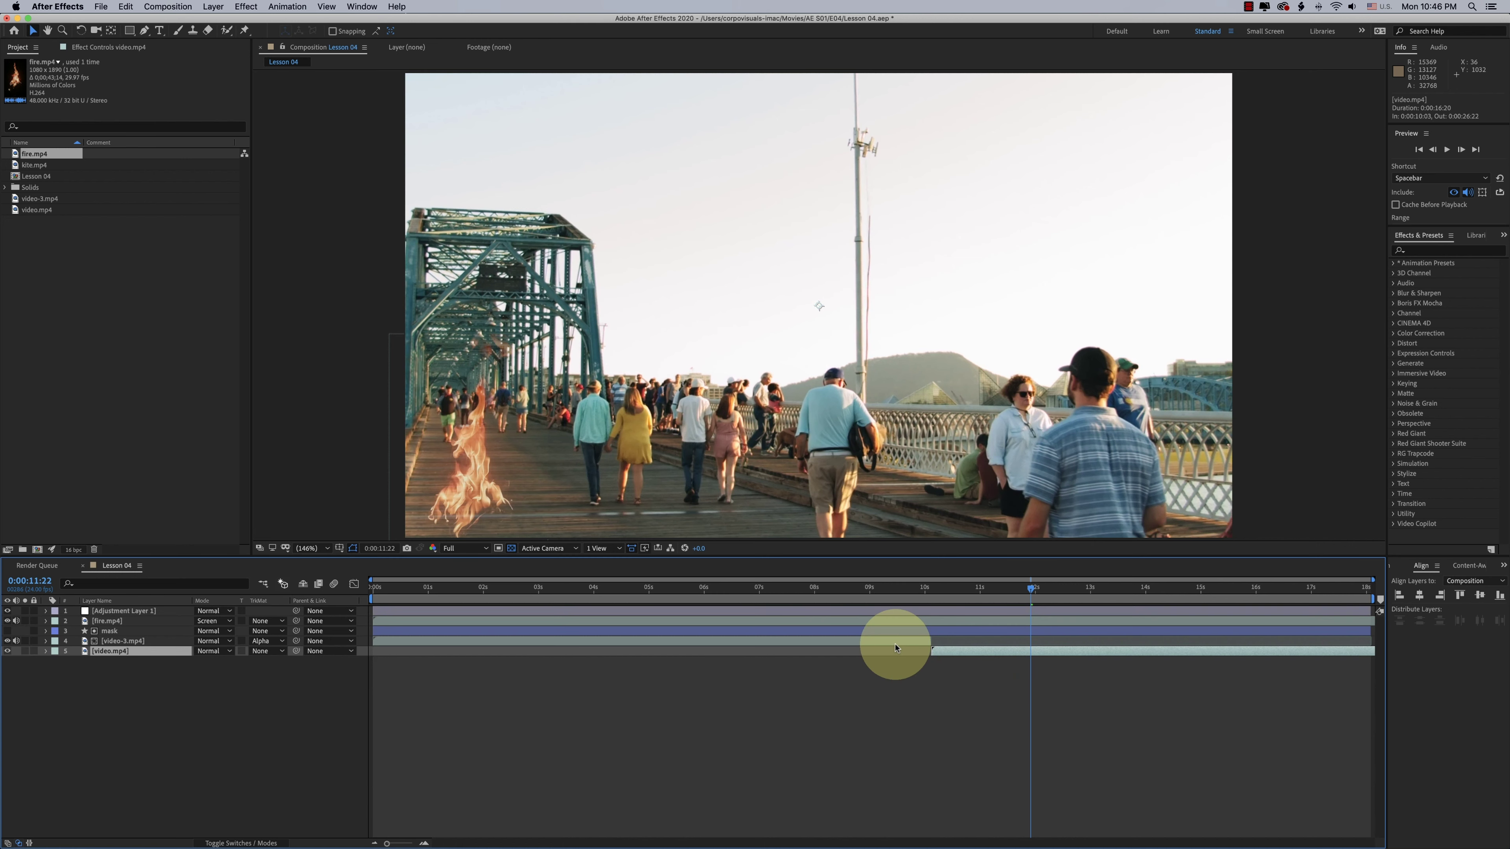
{"action": "left_click", "coordinate": [895, 641]}
{"action": "left_click", "coordinate": [912, 621]}
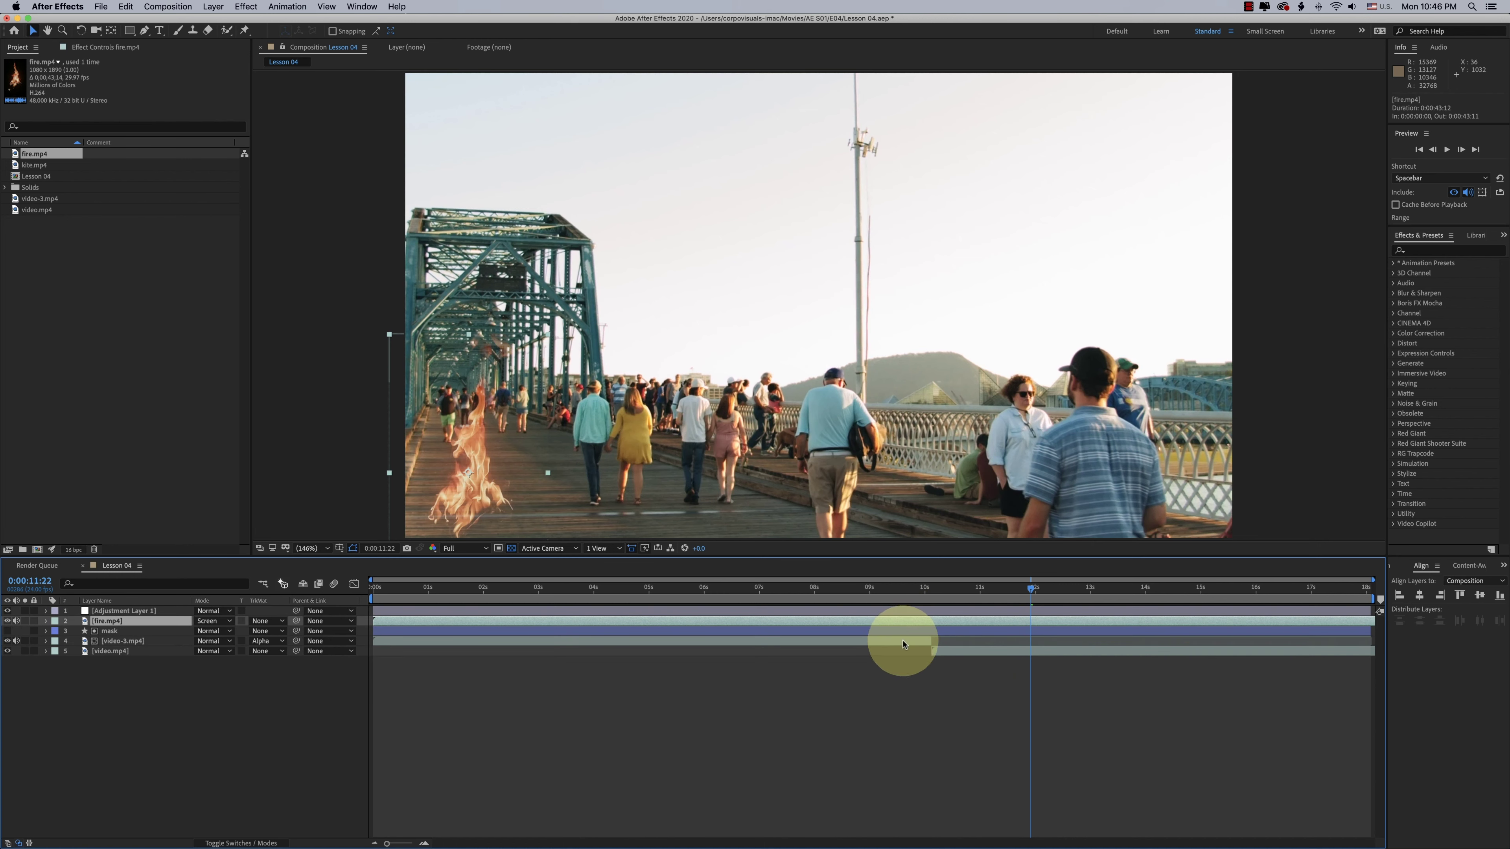
{"action": "left_click", "coordinate": [984, 611]}
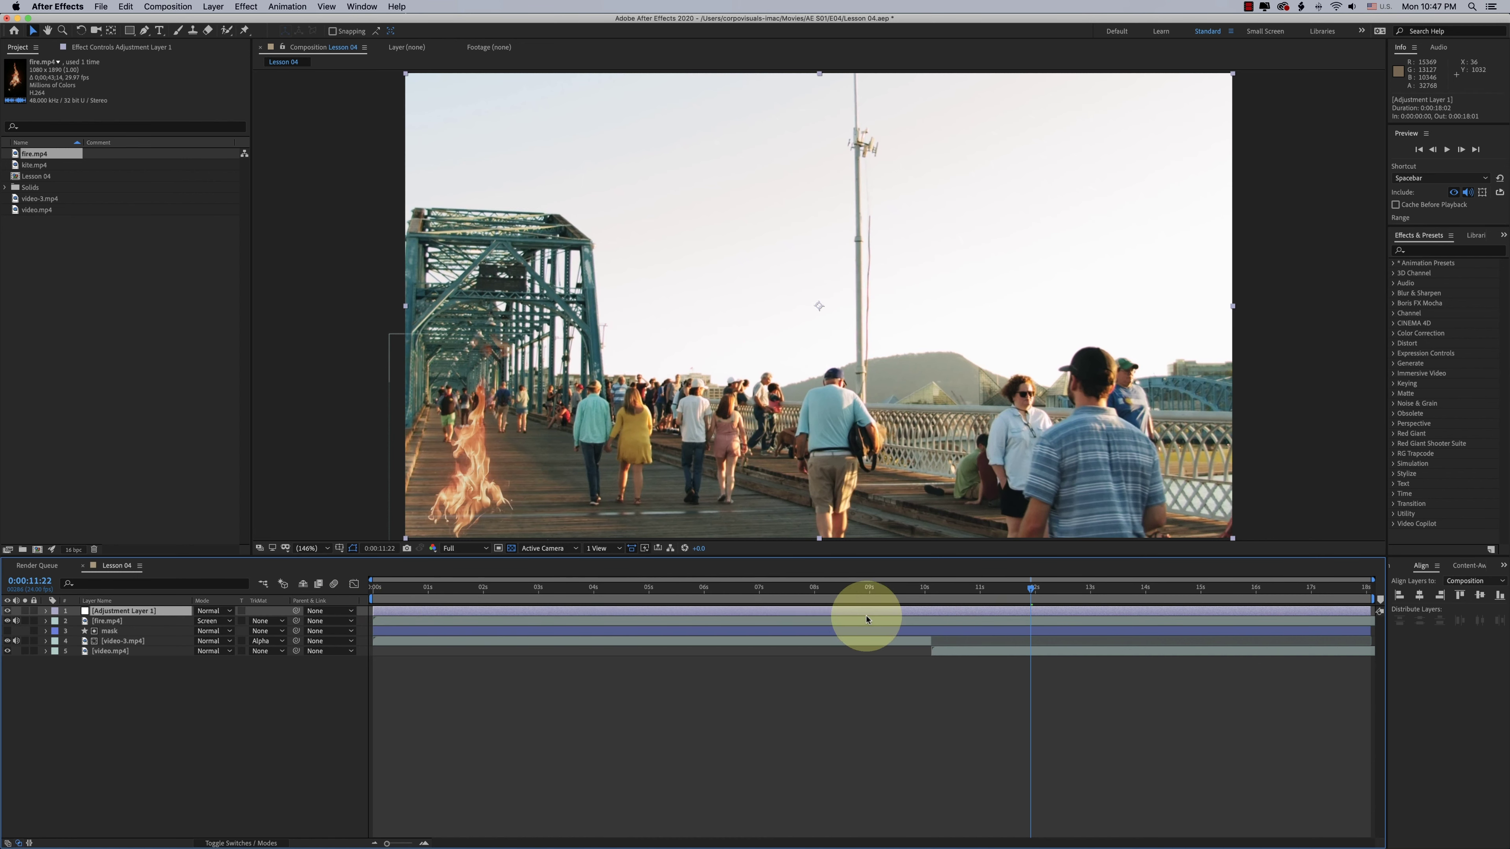
Apply Curves to Adjustment Layer 1 and pull the RGB midpoint down to darken the scene.
{"action": "left_click", "coordinate": [1451, 253]}
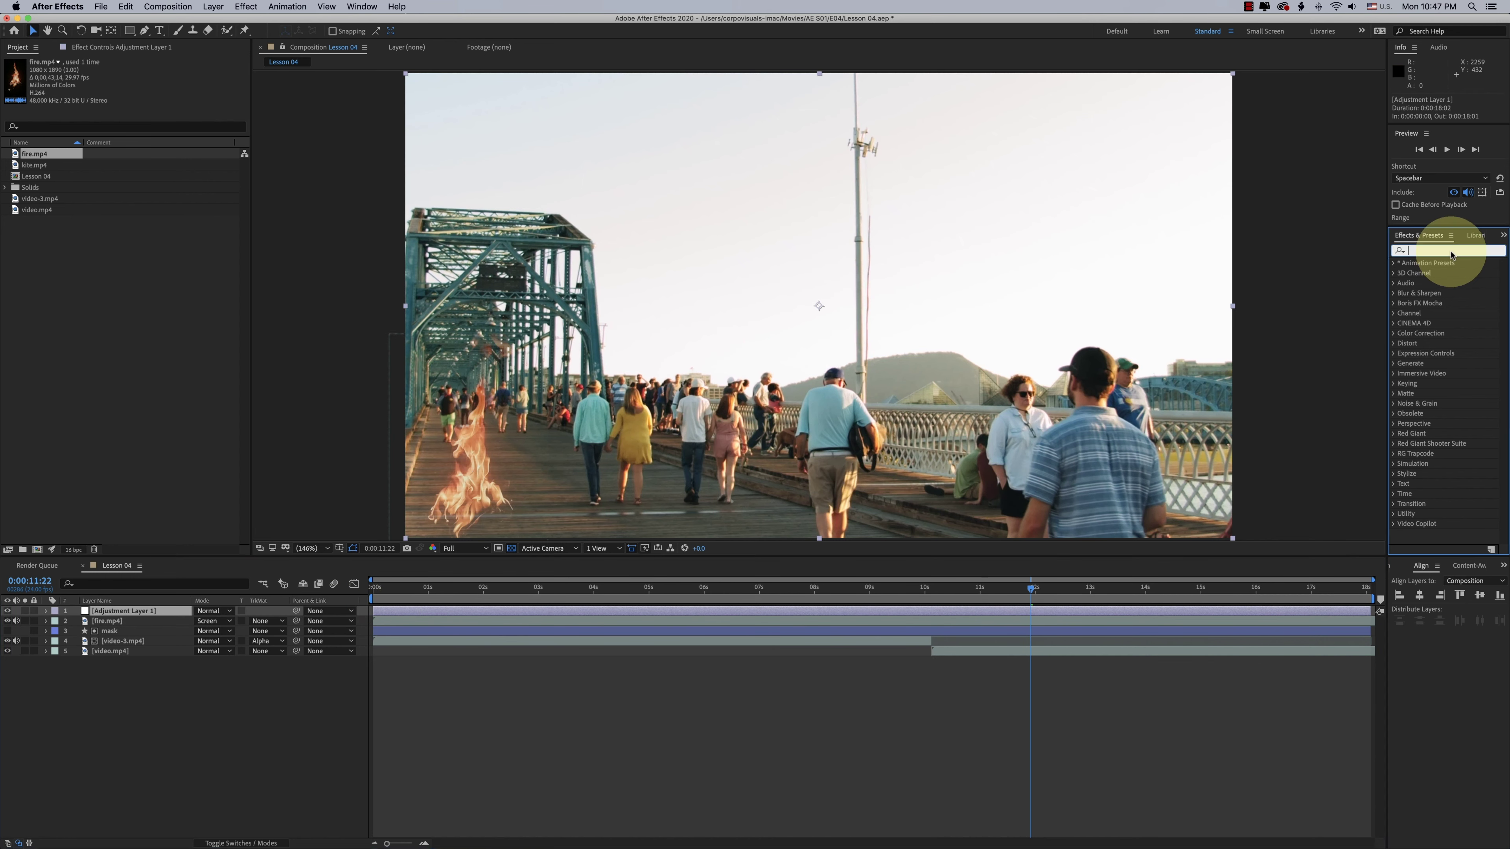
{"action": "type", "text": "cur"}
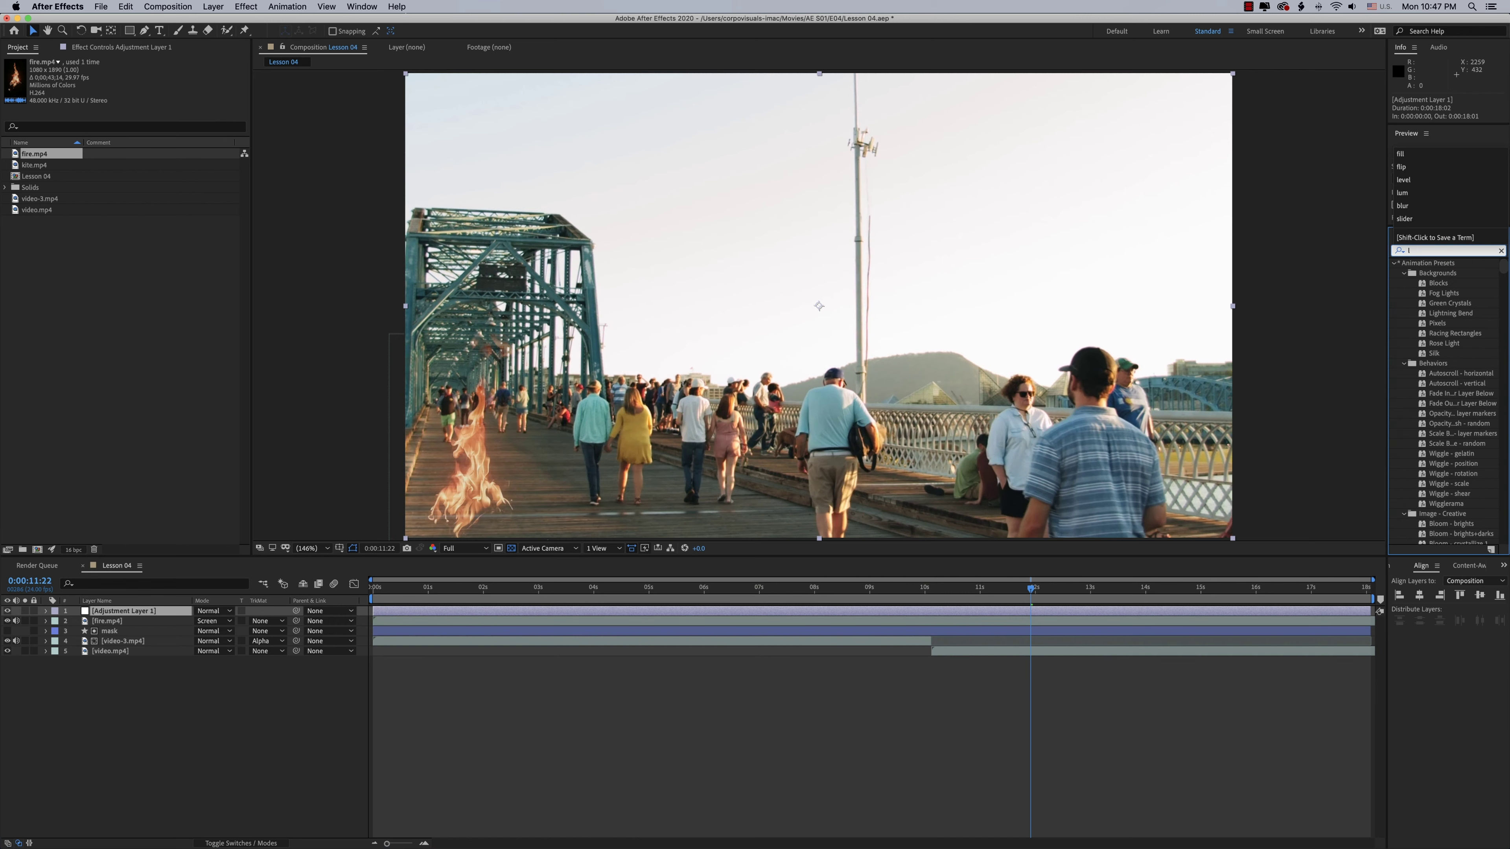
{"action": "left_click_drag", "start_coordinate": [1439, 383], "coordinate": [956, 610]}
{"action": "left_click_drag", "start_coordinate": [101, 191], "coordinate": [117, 214]}
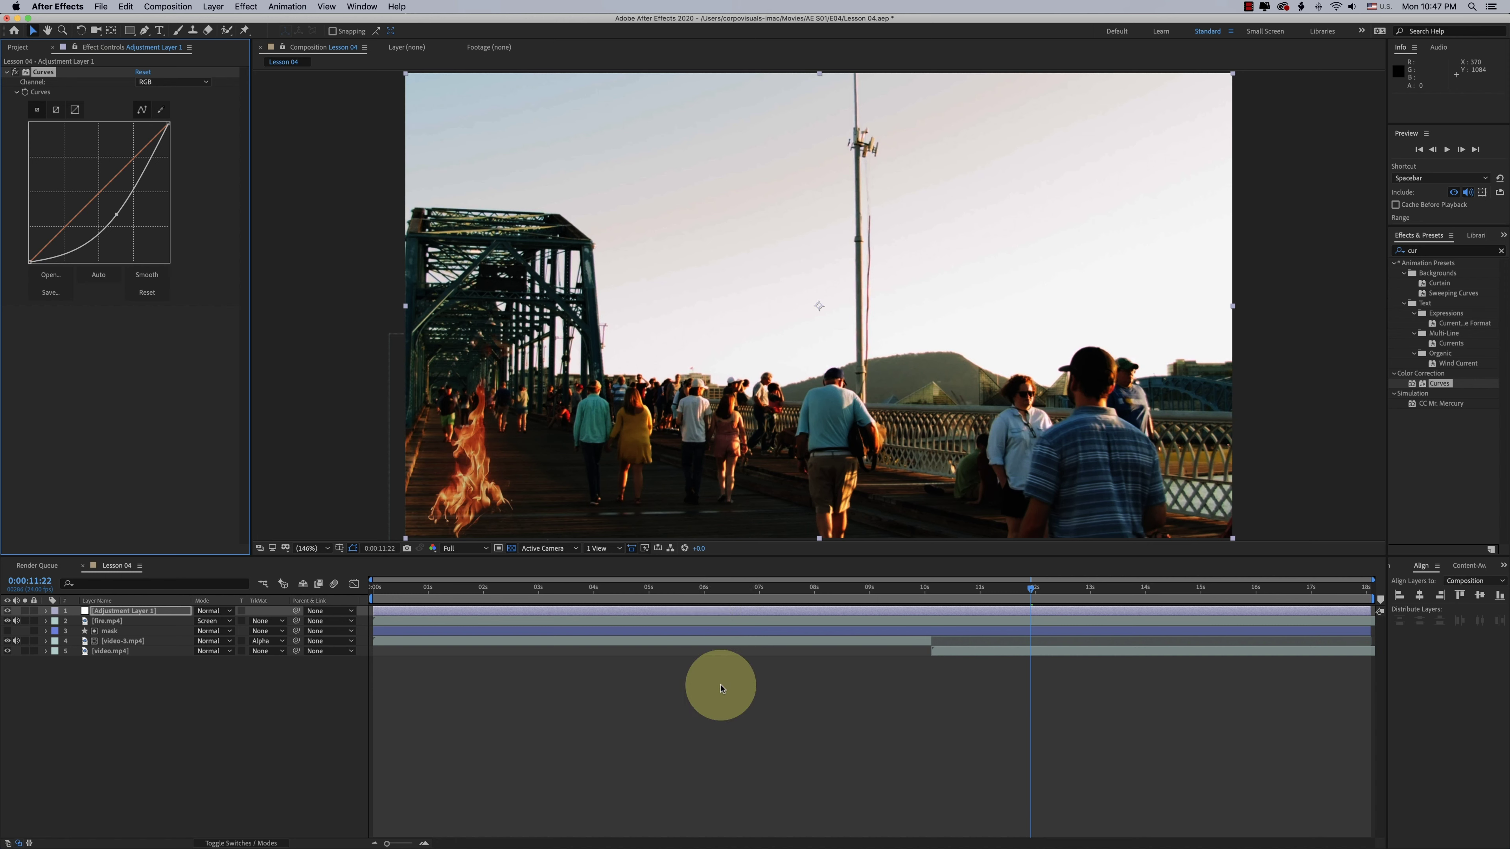
{"action": "left_click_drag", "start_coordinate": [529, 700], "coordinate": [1043, 808]}
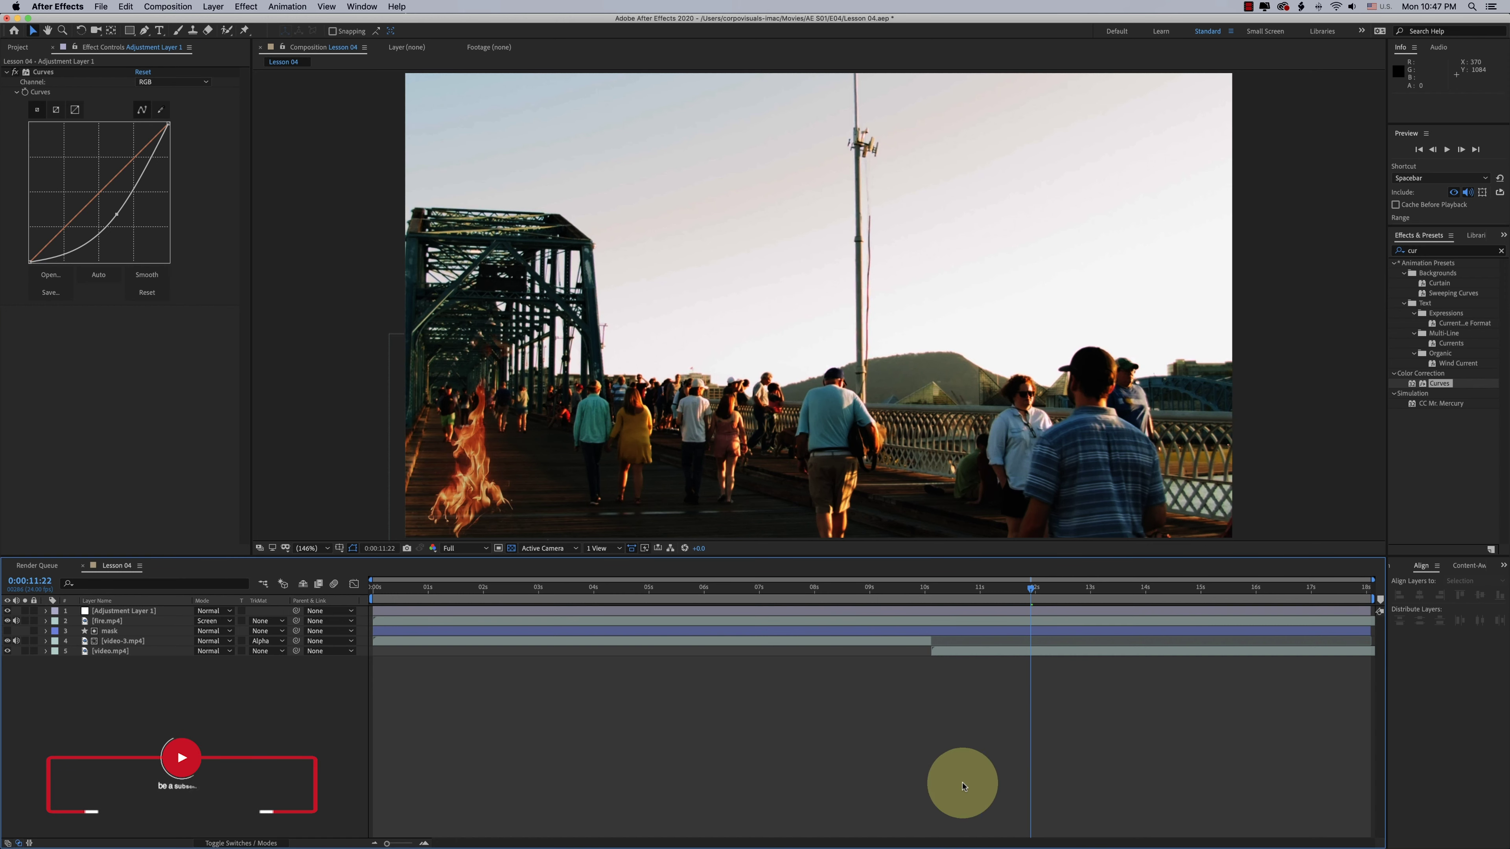
{"action": "left_click_drag", "start_coordinate": [540, 667], "coordinate": [991, 794]}
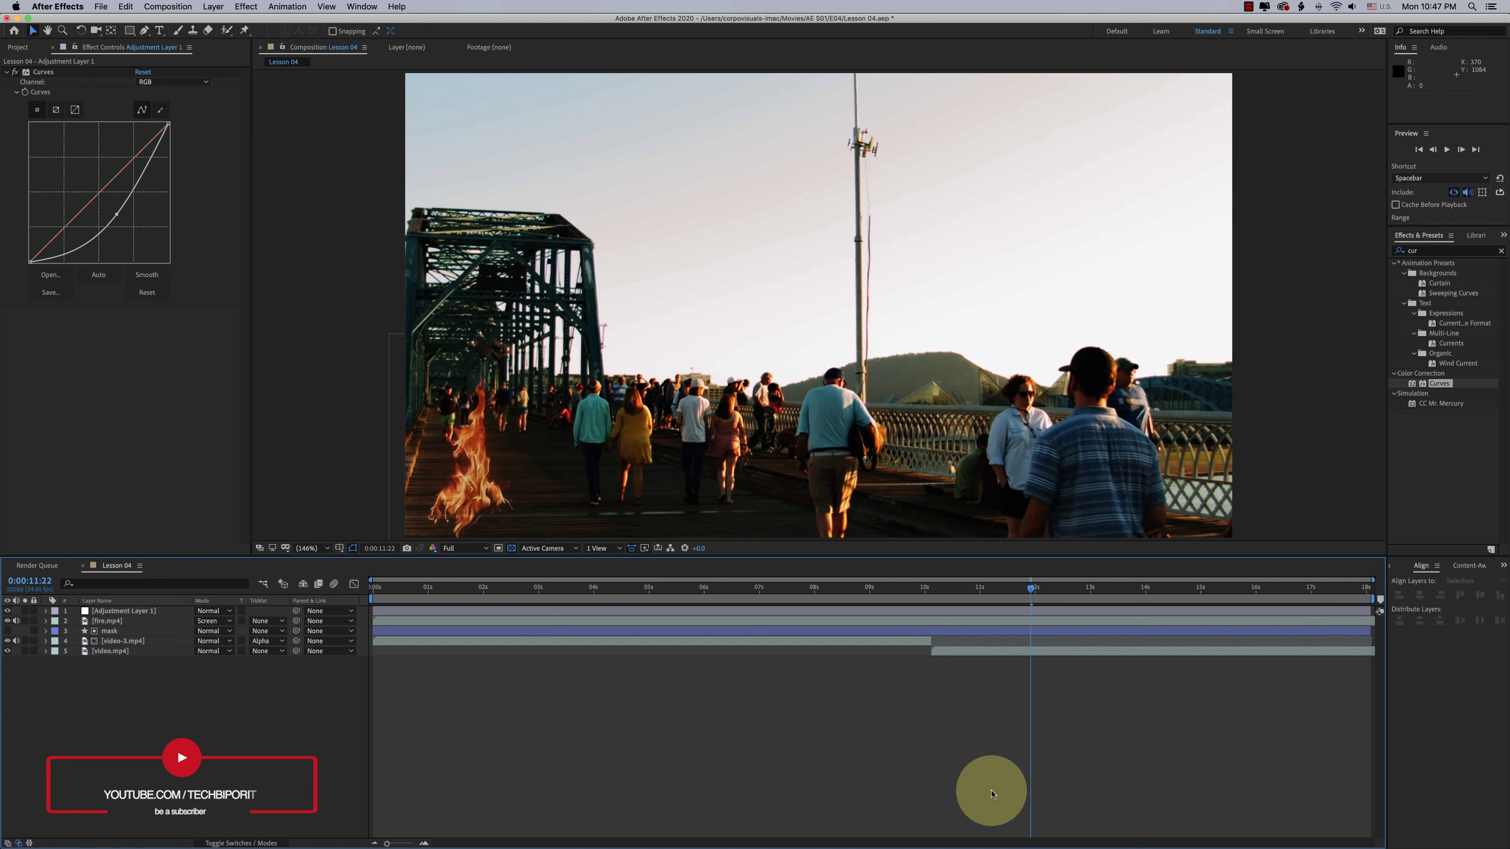
{"action": "left_click", "coordinate": [138, 612]}
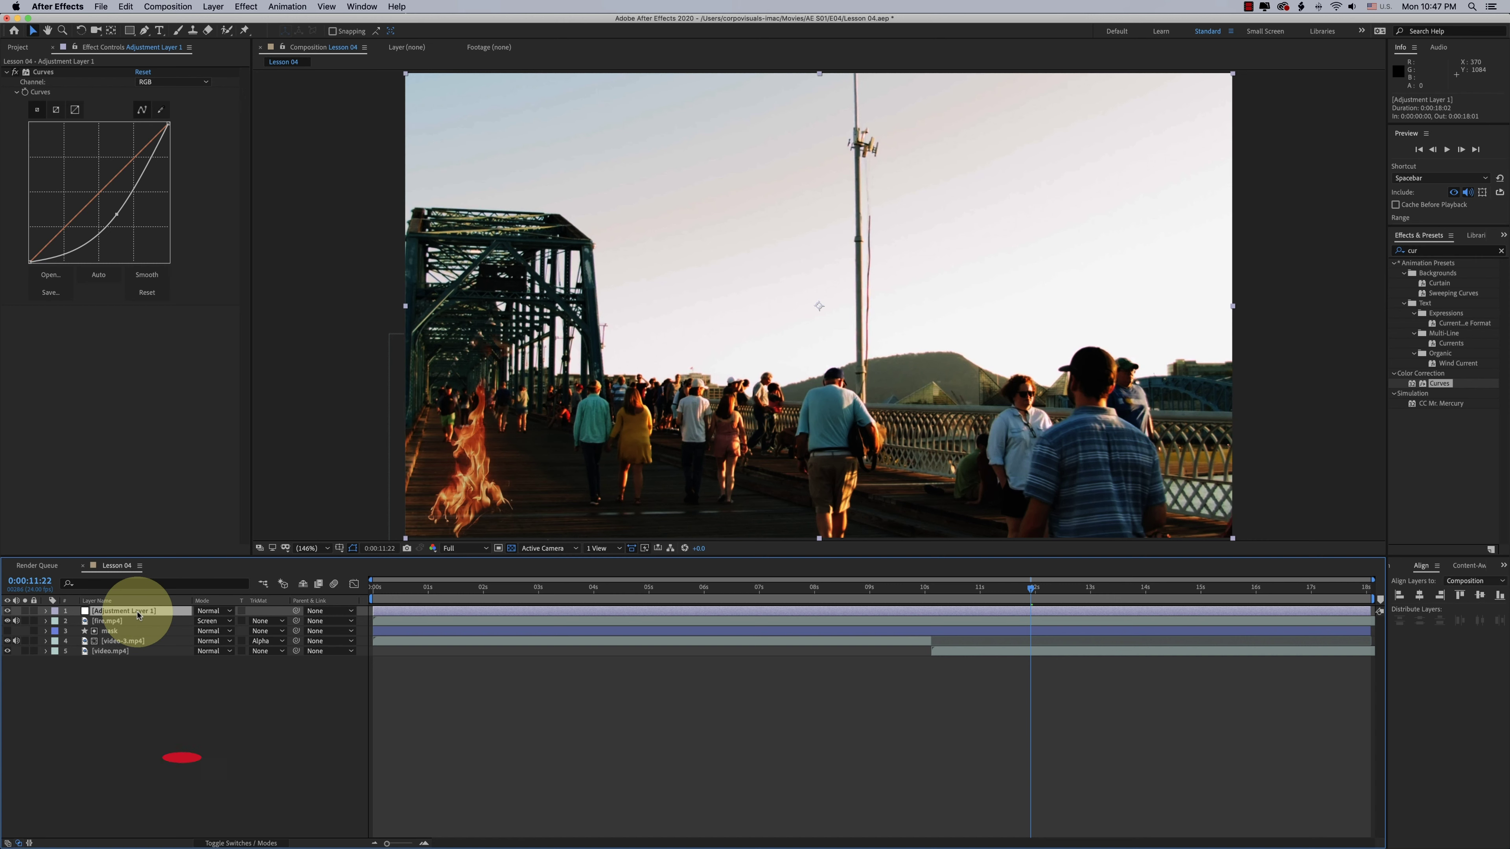